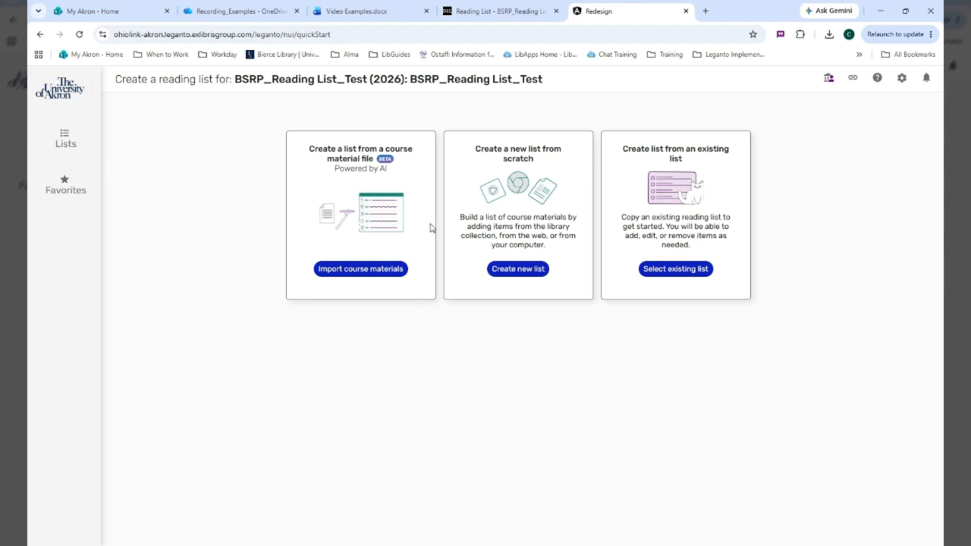
# Step: Import course materials by pasting the copied 1920s reference citations as text, and start building a list from them
pyautogui.click(379, 275)
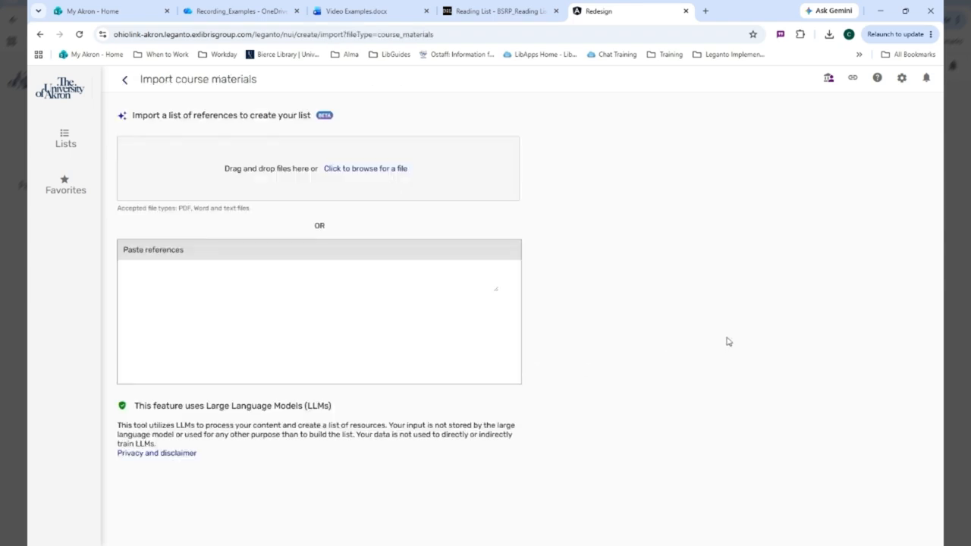
pyautogui.click(401, 175)
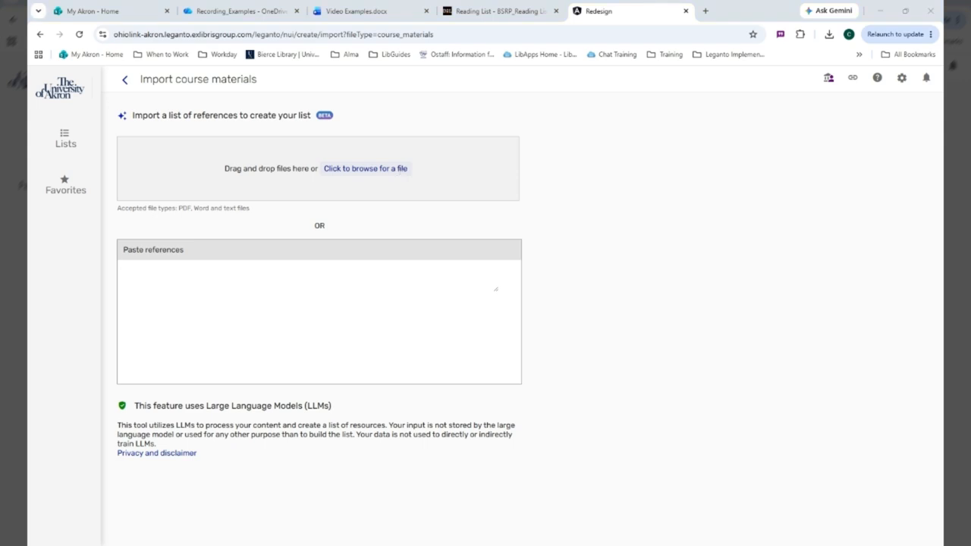
pyautogui.press('Return')
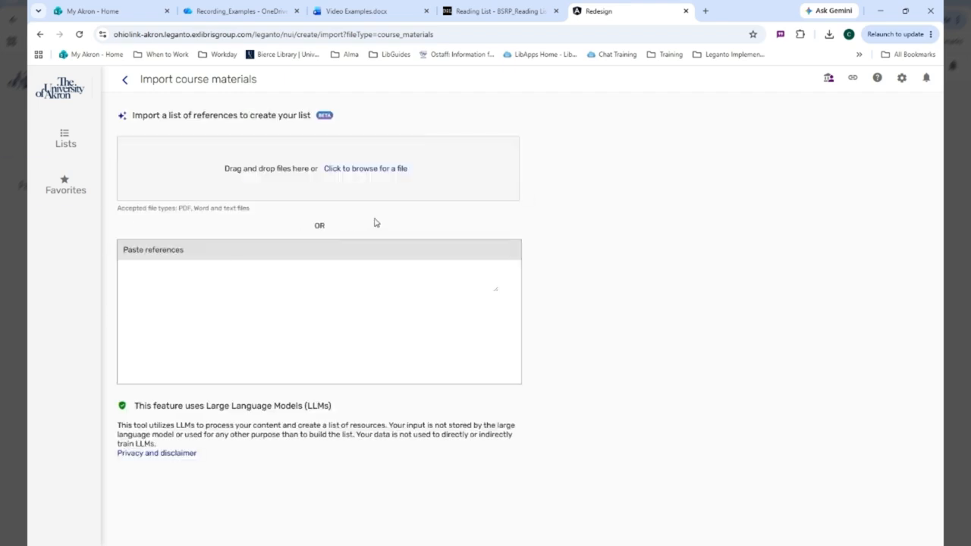
pyautogui.click(322, 294)
pyautogui.hotkey('ctrl', 'v')
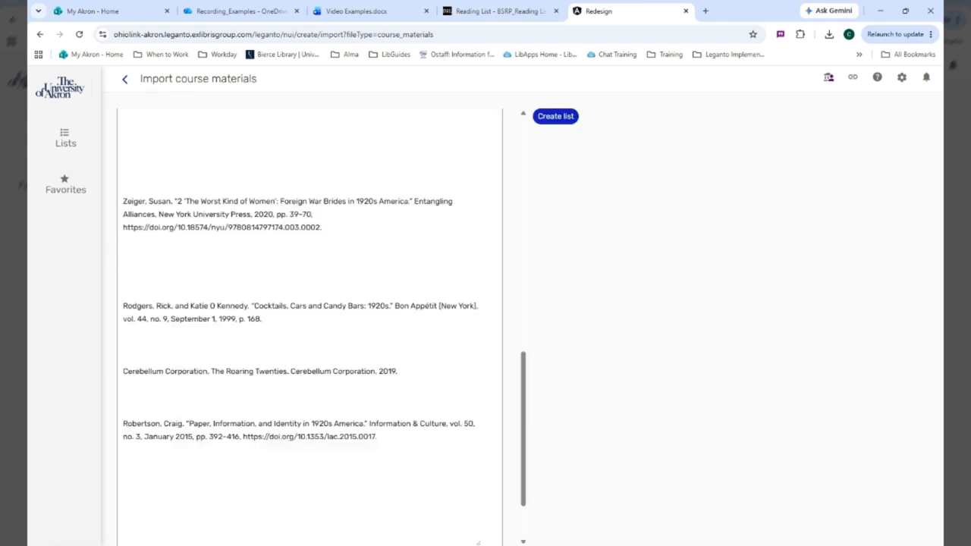
pyautogui.scroll(-1, 310, 303)
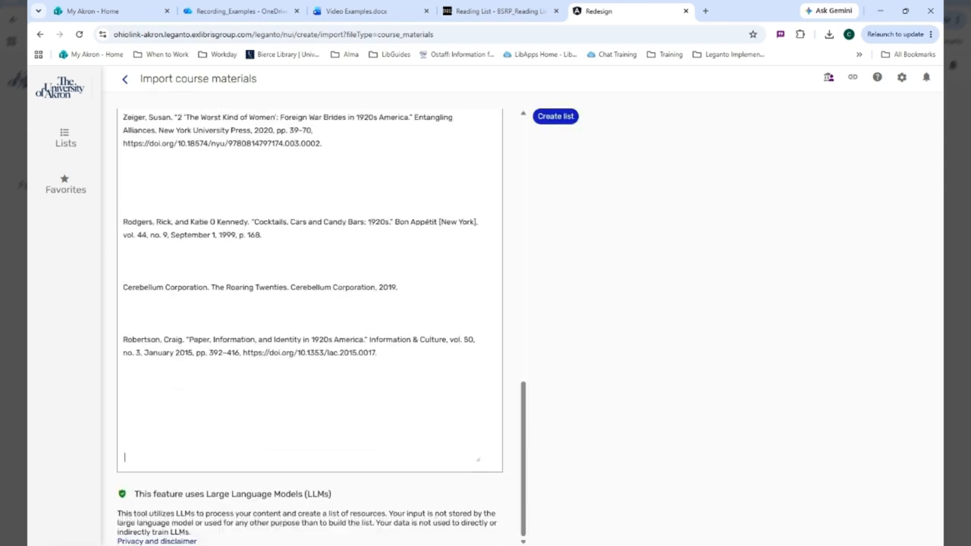
pyautogui.scroll(15, 422, 249)
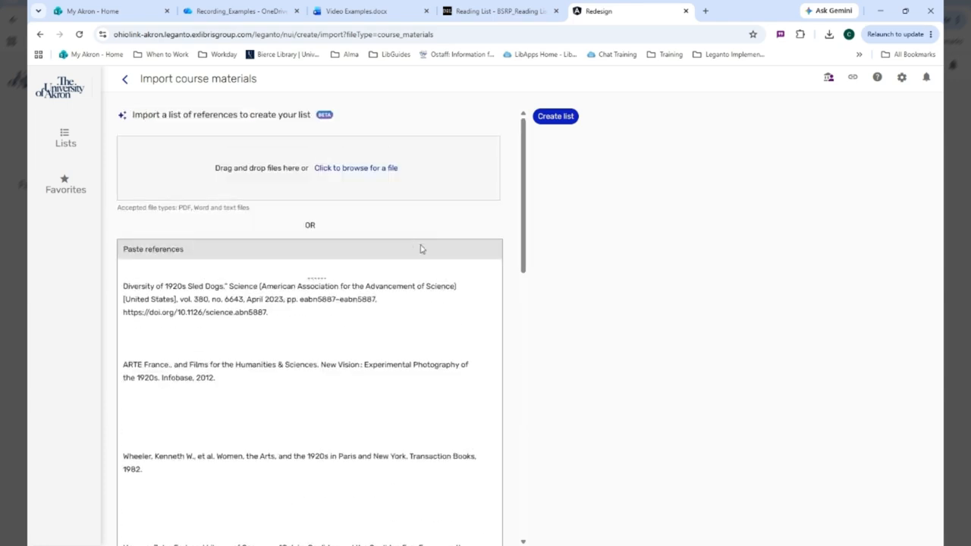
pyautogui.click(560, 118)
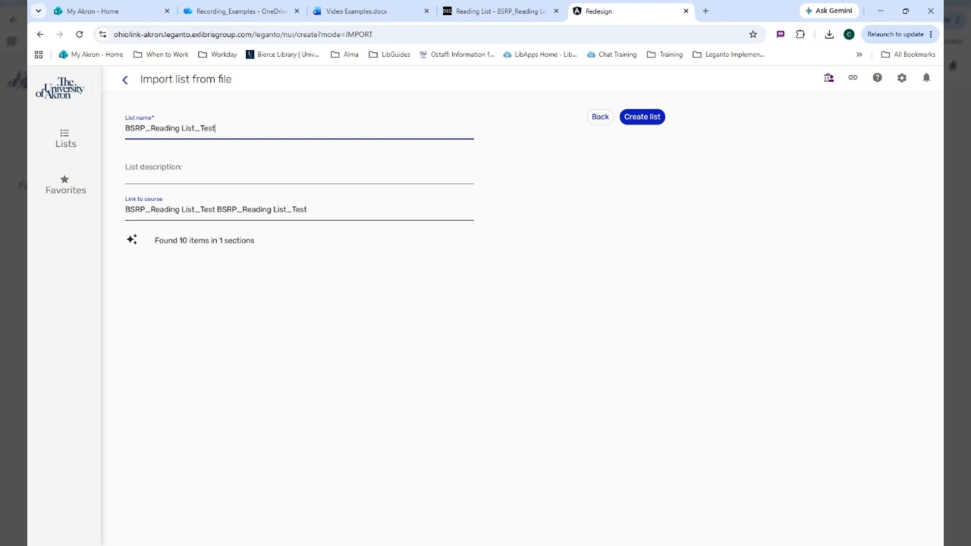
# Step: Switch to the Brightspace course page to check the course title against the list name, and return to the import form
pyautogui.click(497, 11)
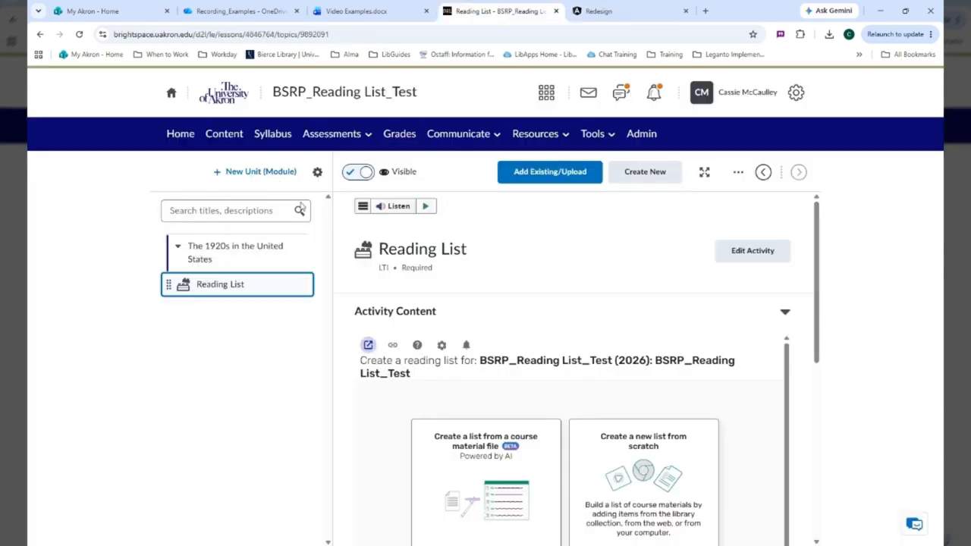
pyautogui.moveTo(418, 93); pyautogui.dragTo(273, 92)
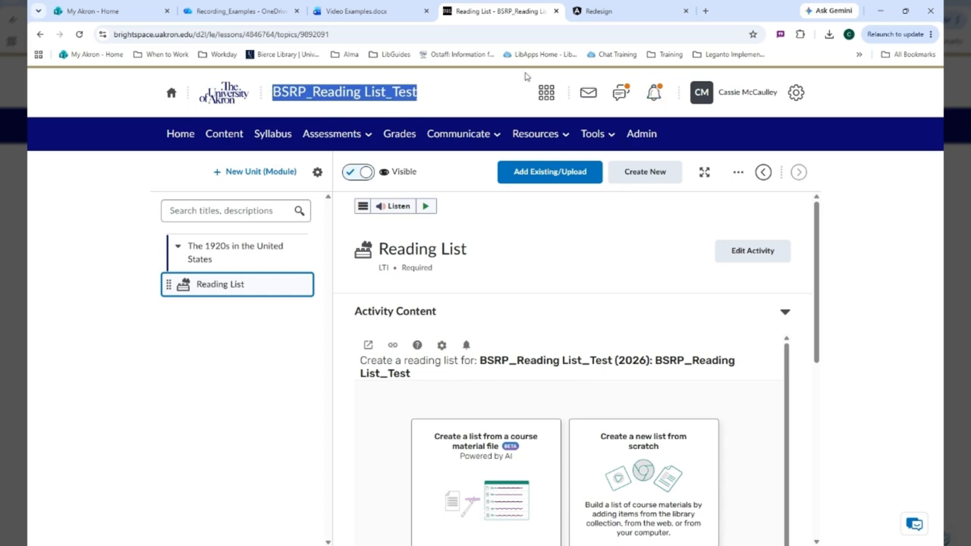
pyautogui.click(634, 11)
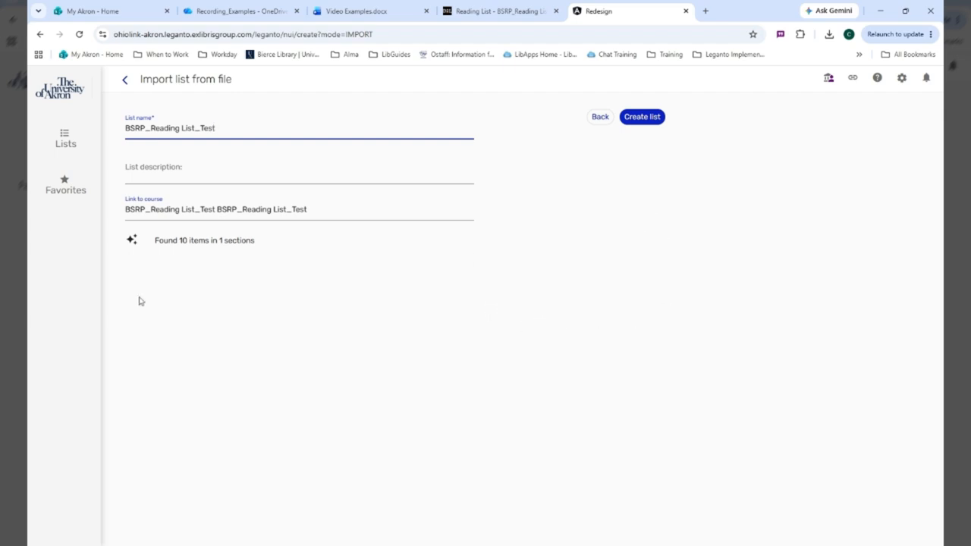
# Step: Create the BSRP_Reading List_Test list from the imported references and review its items
pyautogui.click(645, 119)
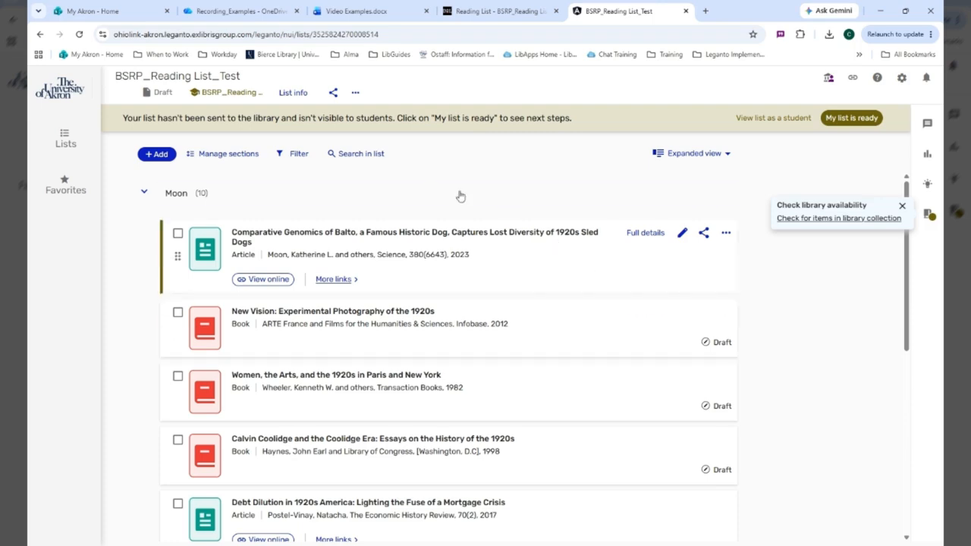
pyautogui.click(904, 208)
pyautogui.scroll(-5, 880, 260)
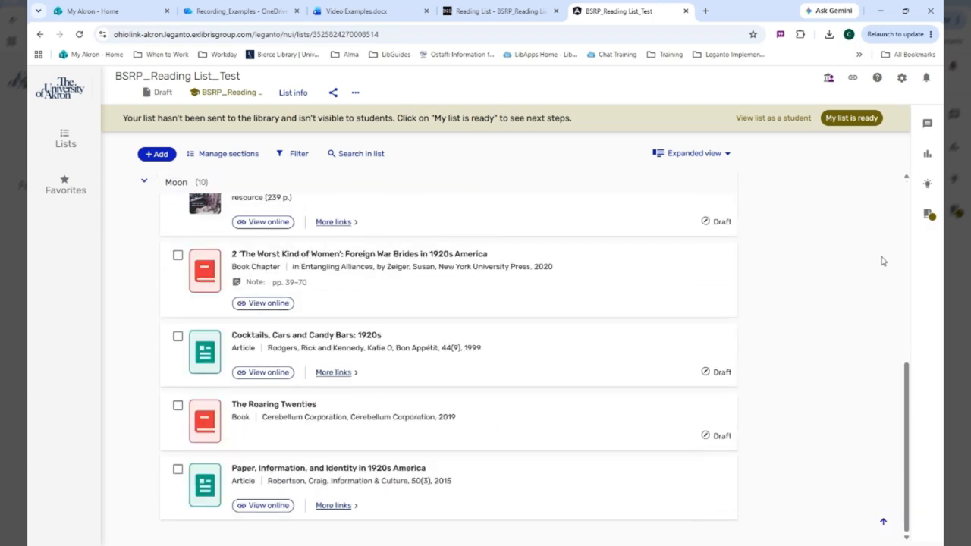
pyautogui.scroll(8, 851, 292)
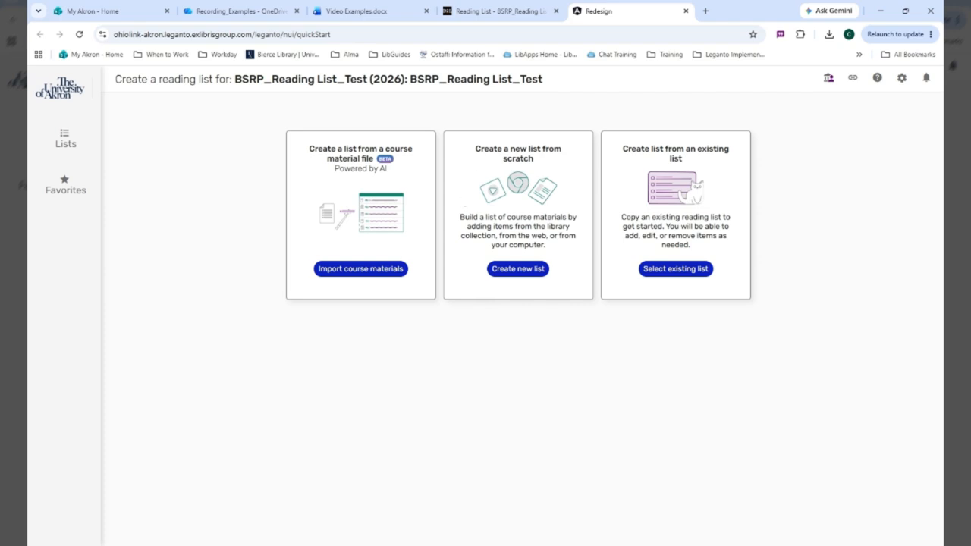
# Step: Start a new list from scratch, keeping the name BSRP_Reading List_Test, and organize its sections by Weeks
pyautogui.click(534, 270)
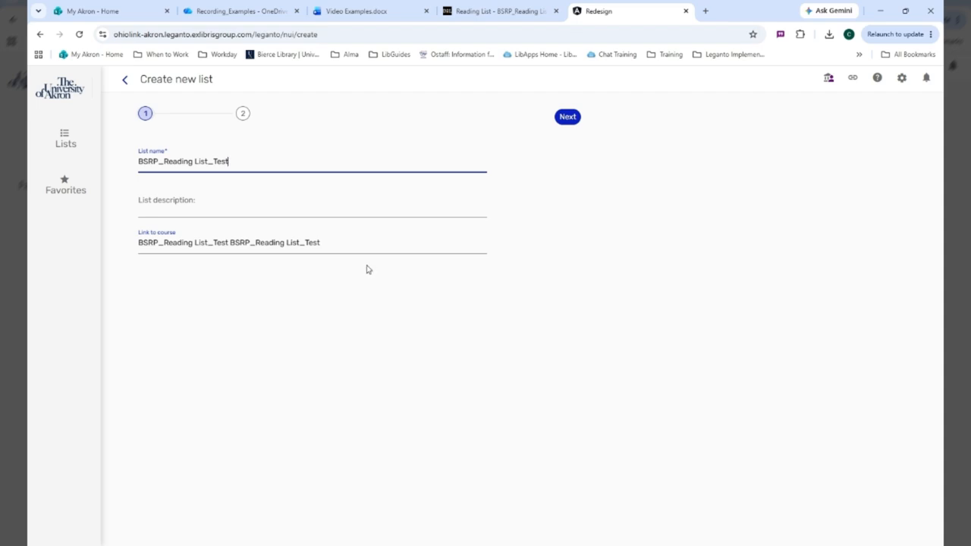
pyautogui.click(575, 119)
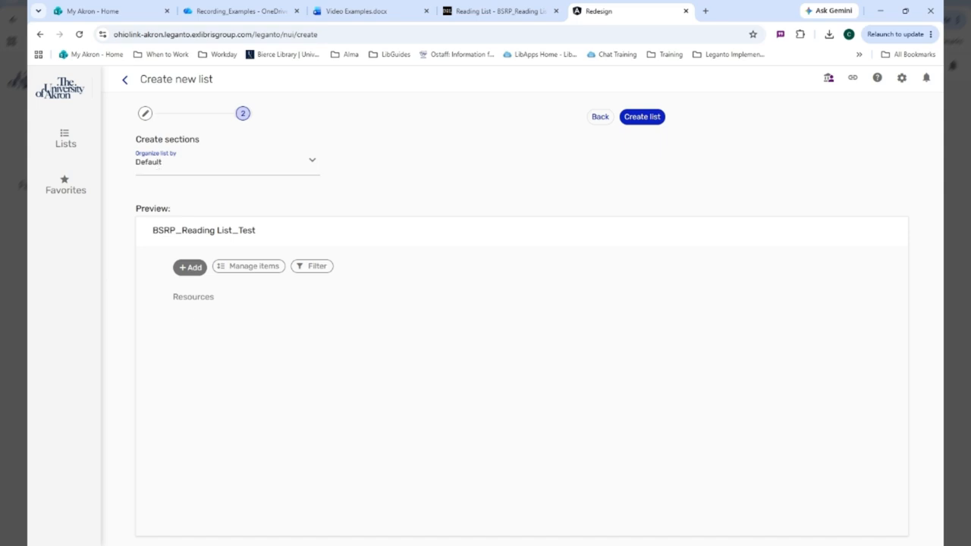
pyautogui.click(214, 174)
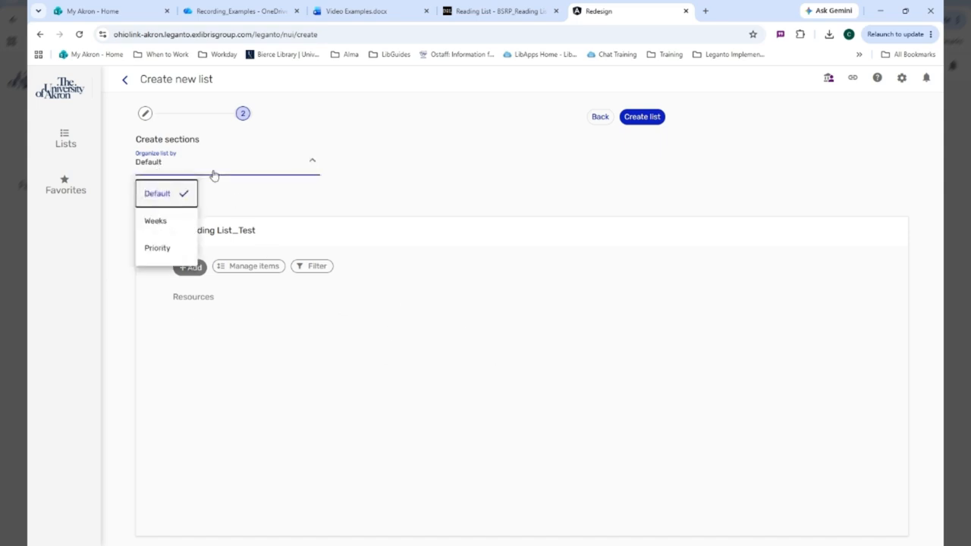
pyautogui.click(175, 222)
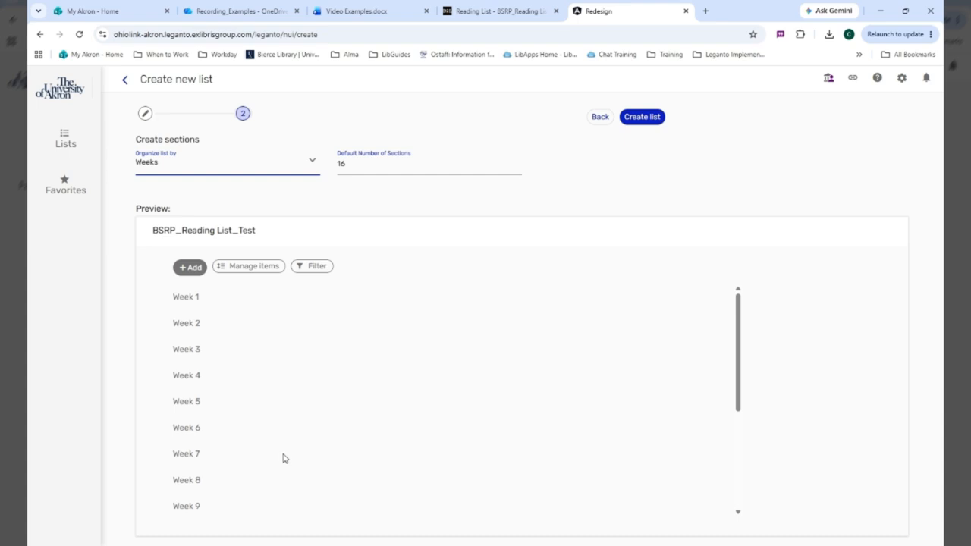
# Step: Preview the weekly sections, try a section count of 6, and restore the count to 16
pyautogui.scroll(-5, 285, 447)
pyautogui.scroll(5, 284, 486)
pyautogui.doubleClick(342, 164)
pyautogui.write('6')
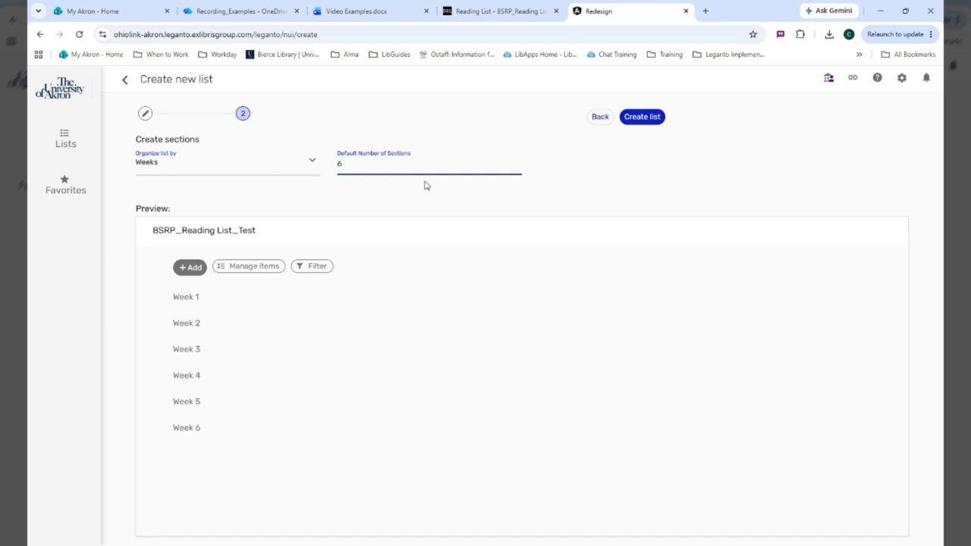
pyautogui.write('1')
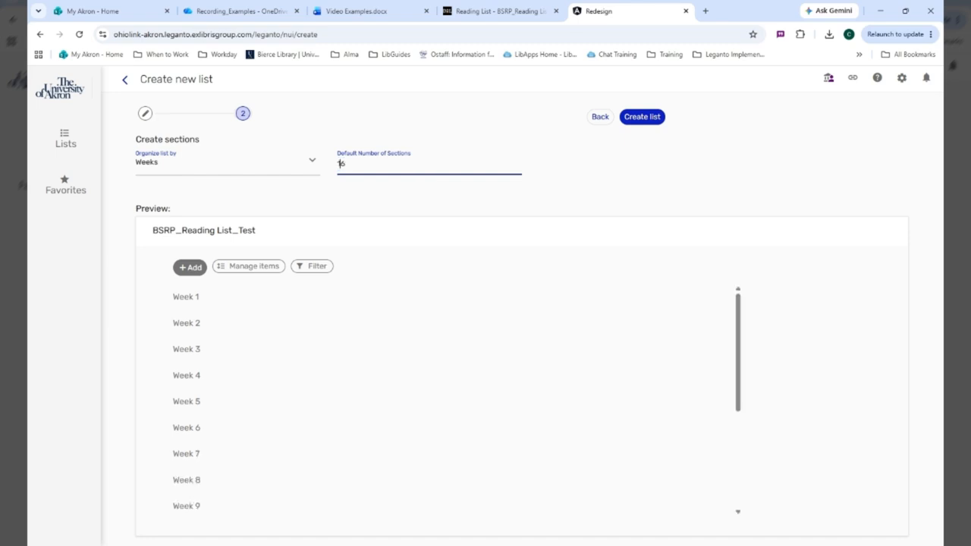
# Step: Preview the new list with its sections organized by Priority
pyautogui.click(243, 172)
pyautogui.click(157, 247)
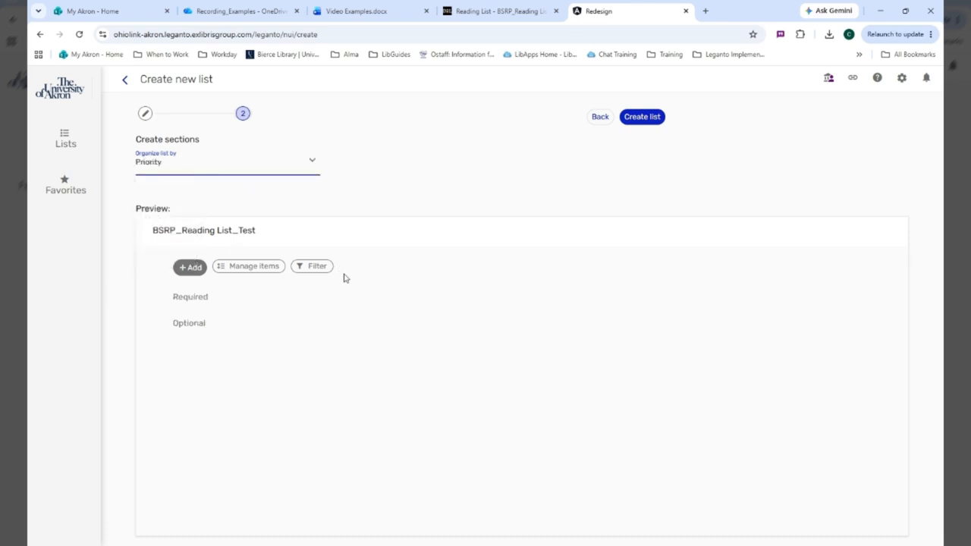
pyautogui.click(188, 166)
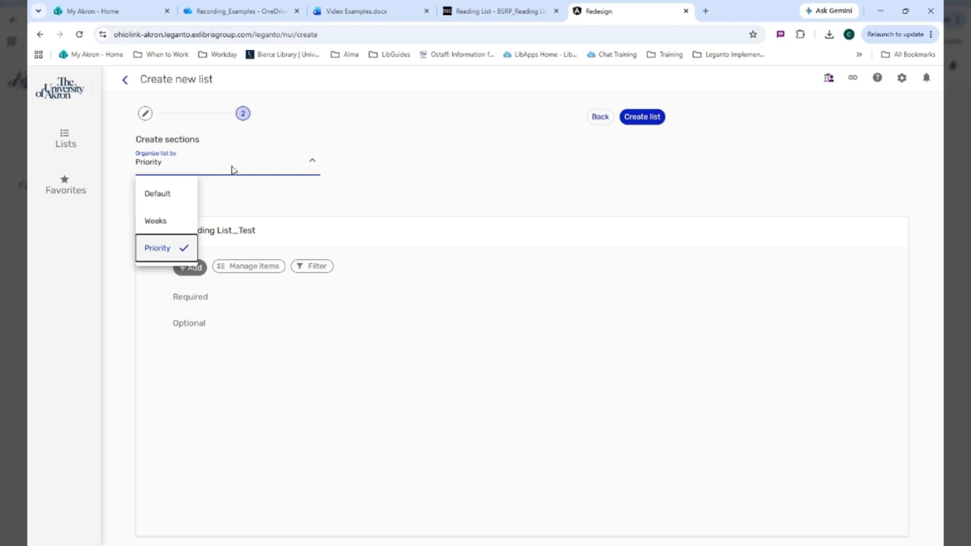
pyautogui.click(376, 200)
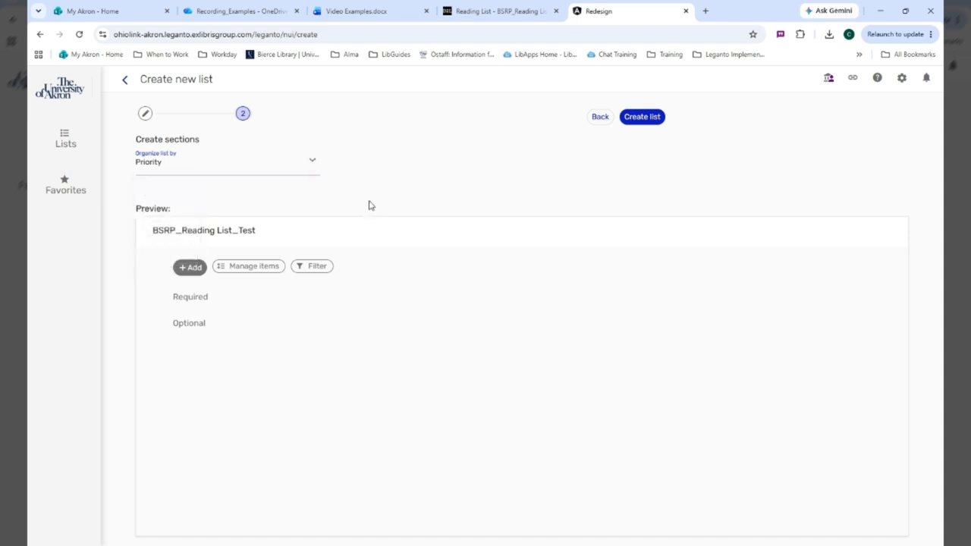
# Step: Organize the list by Weeks with 16 sections and create it
pyautogui.click(271, 172)
pyautogui.click(159, 222)
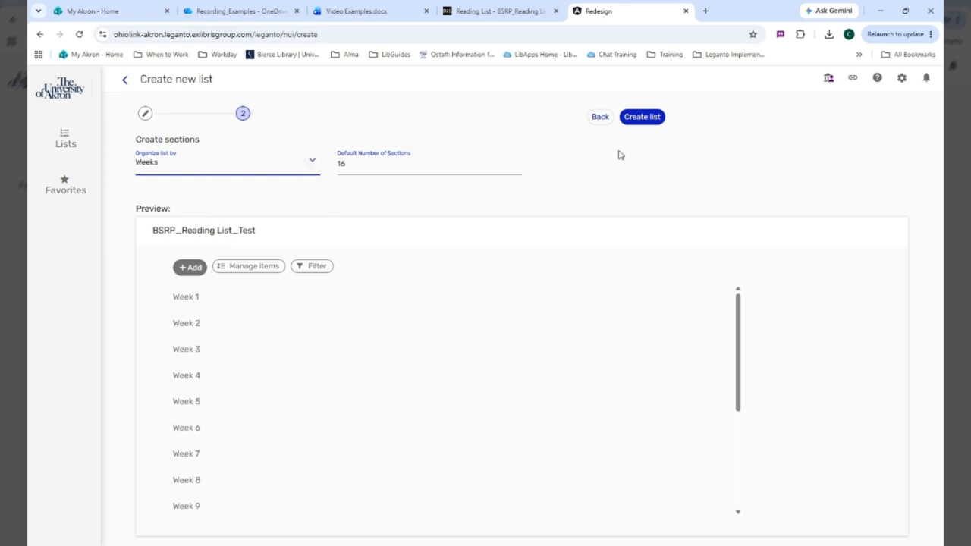
pyautogui.click(653, 118)
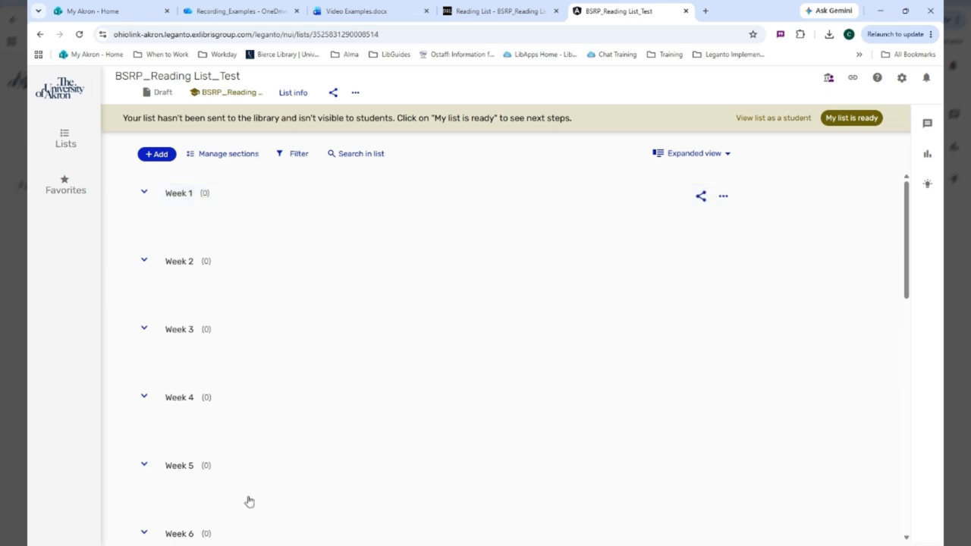
# Step: Start adding an item by searching the library for "the united states in the 1920s" in the Search everything scope
pyautogui.click(151, 155)
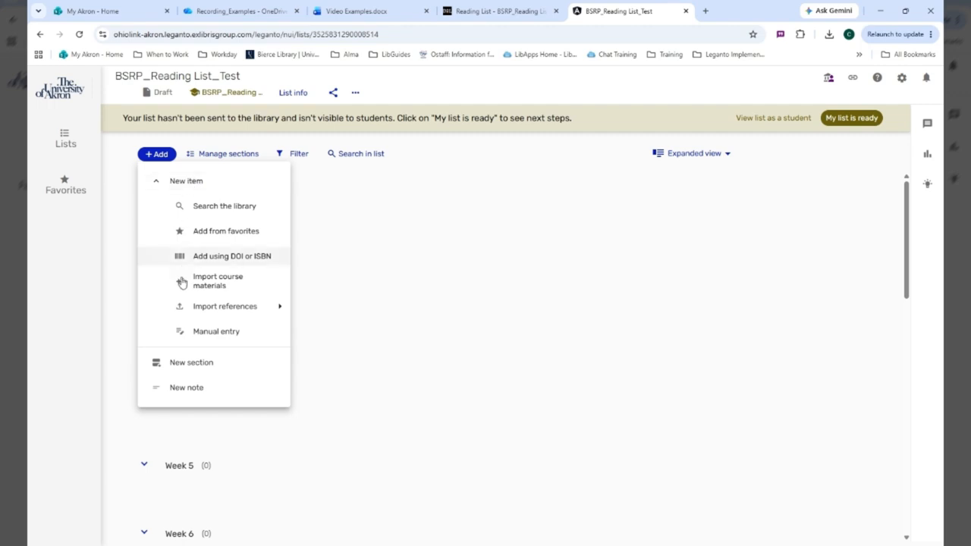
pyautogui.click(209, 208)
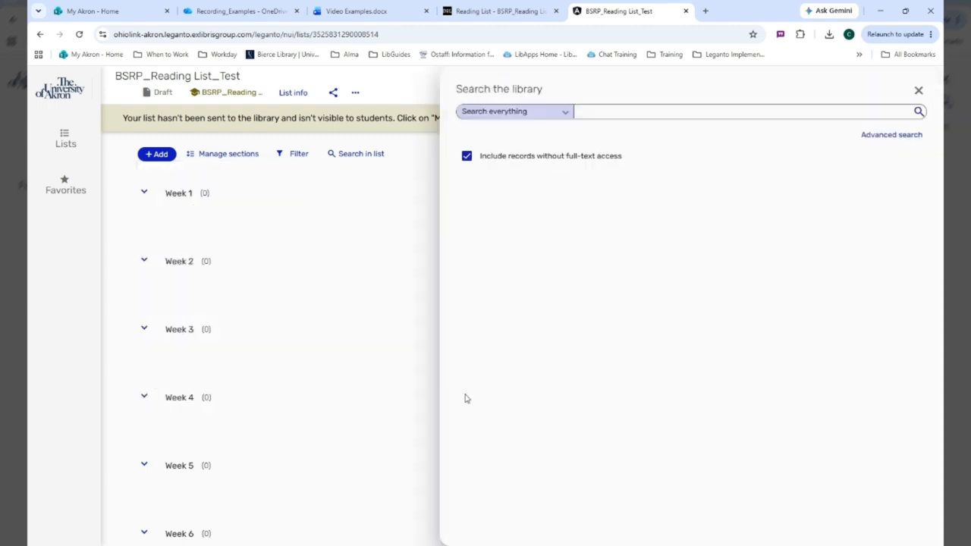
pyautogui.click(562, 113)
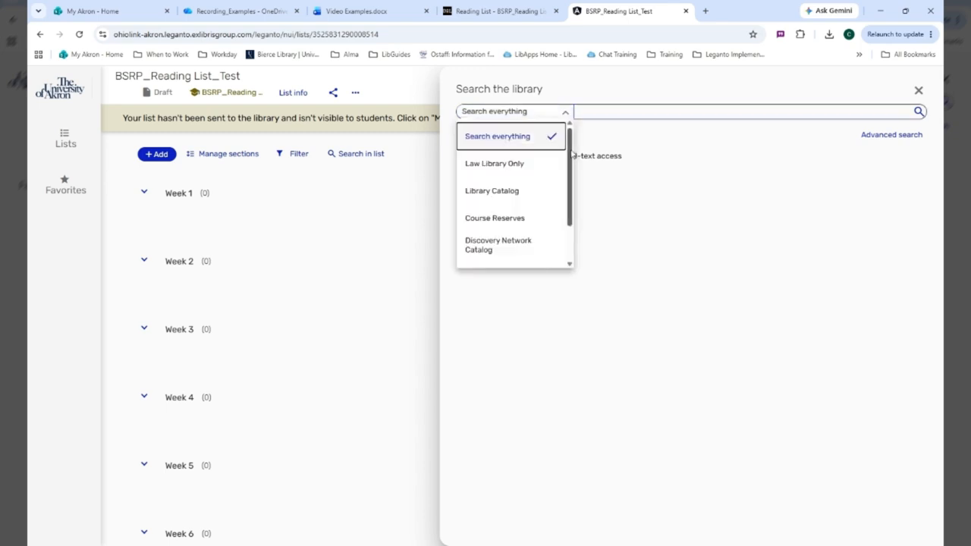
pyautogui.moveTo(571, 154)
pyautogui.mouseDown()
pyautogui.moveTo(575, 191)
pyautogui.moveTo(575, 151)
pyautogui.mouseUp()
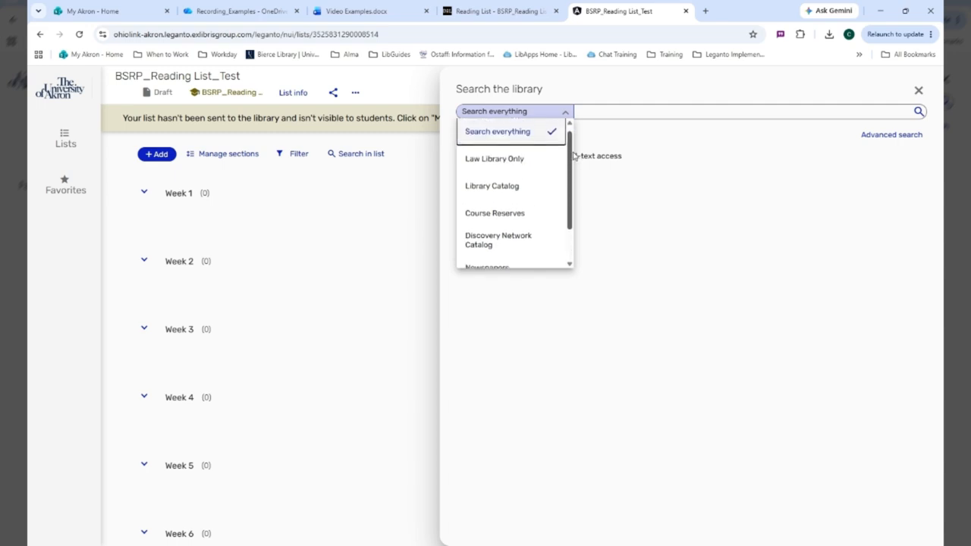
pyautogui.click(527, 143)
pyautogui.write('folktales')
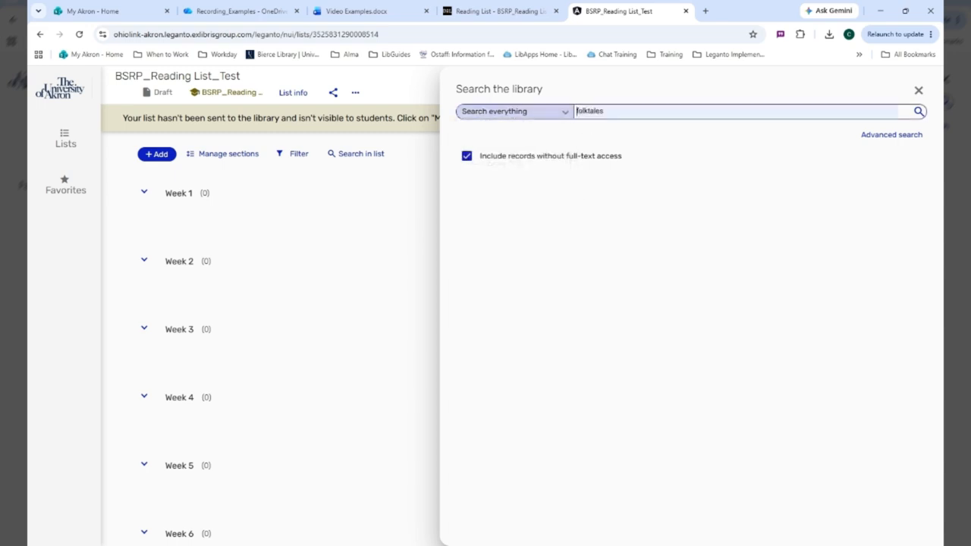
pyautogui.write('the united states in the 1920s')
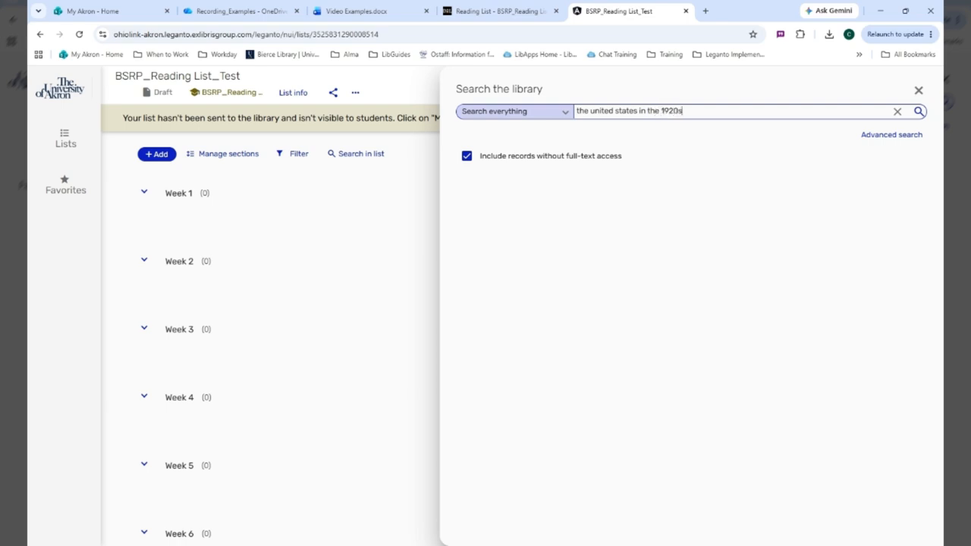
pyautogui.press('Return')
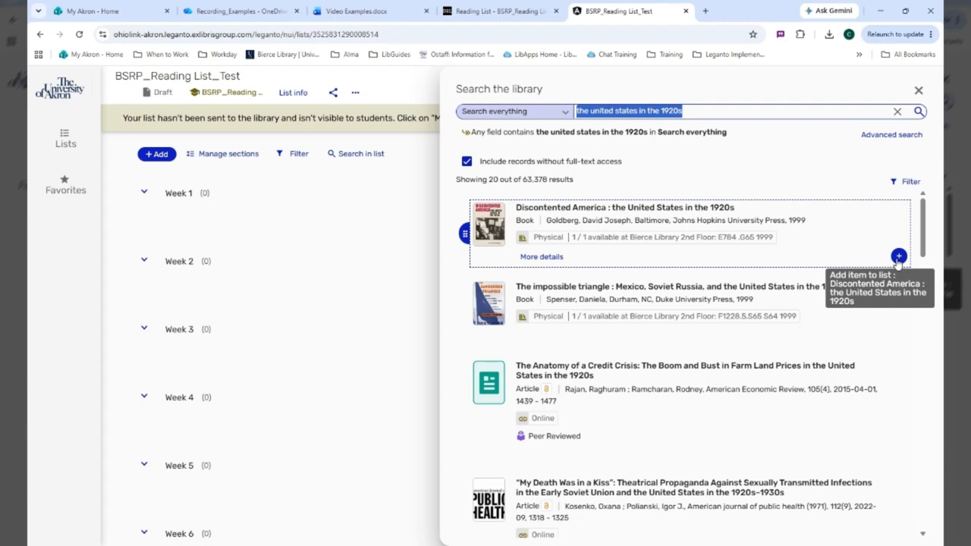
# Step: Add the book "Discontented America : the United States in the 1920s" to the Week 9 section with the Recommended tag, then close the library search
pyautogui.click(898, 258)
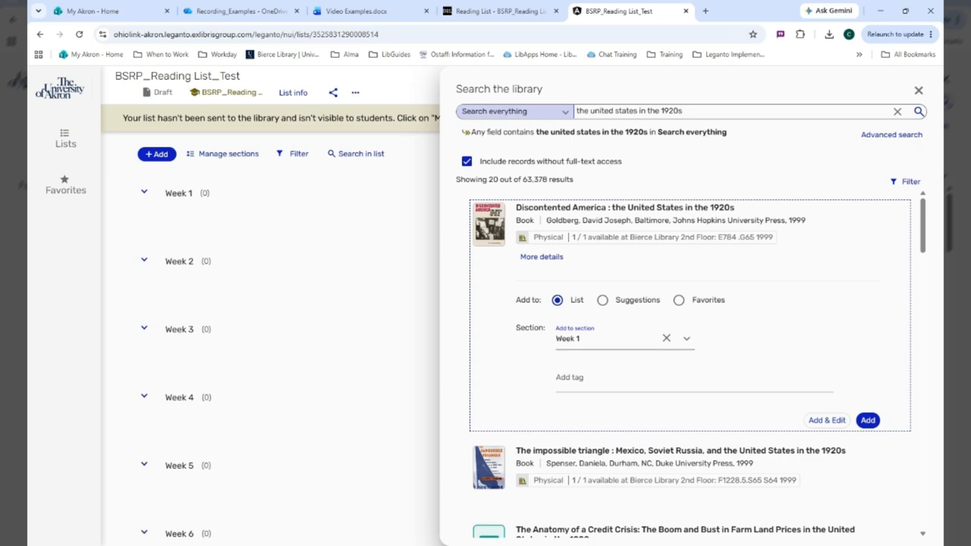
pyautogui.click(686, 339)
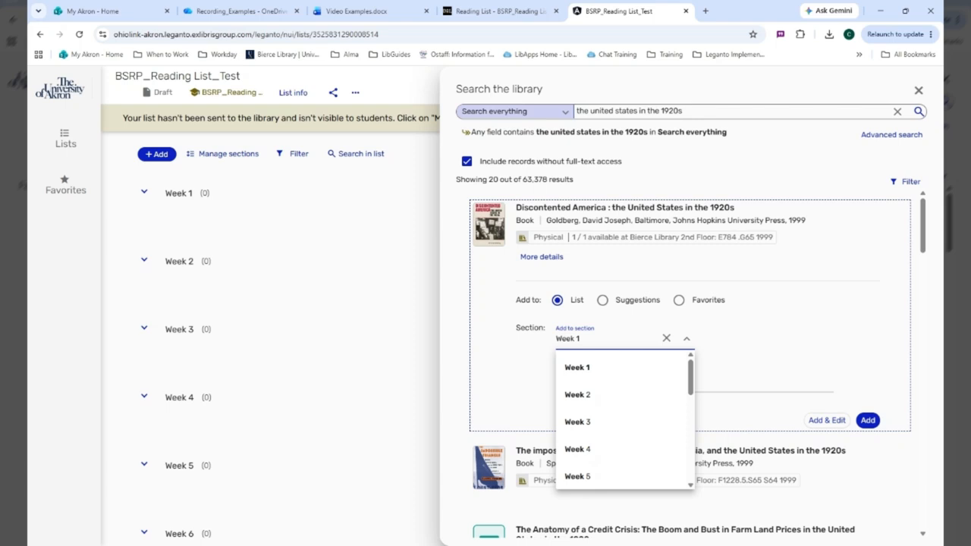
pyautogui.scroll(-3, 600, 436)
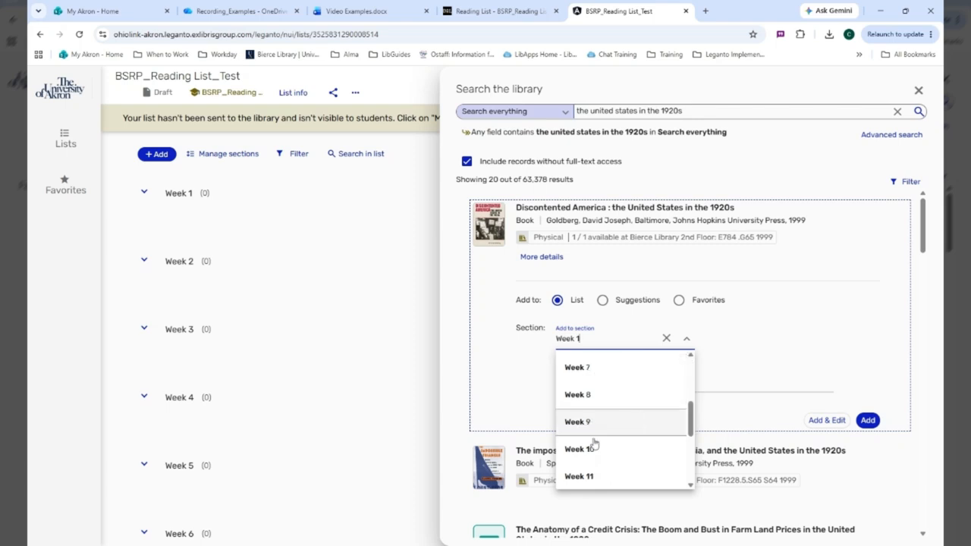
pyautogui.click(592, 426)
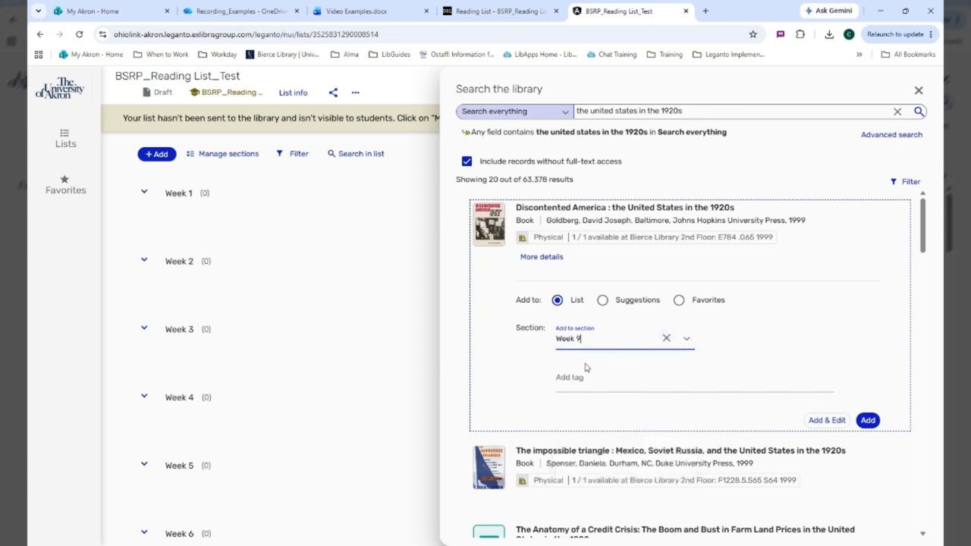
pyautogui.click(560, 380)
pyautogui.scroll(-1, 666, 419)
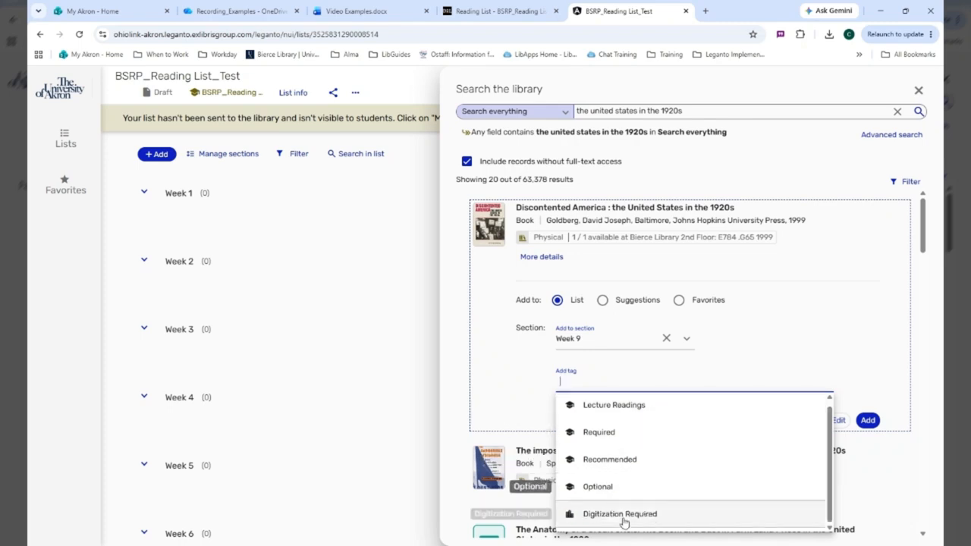
pyautogui.click(627, 462)
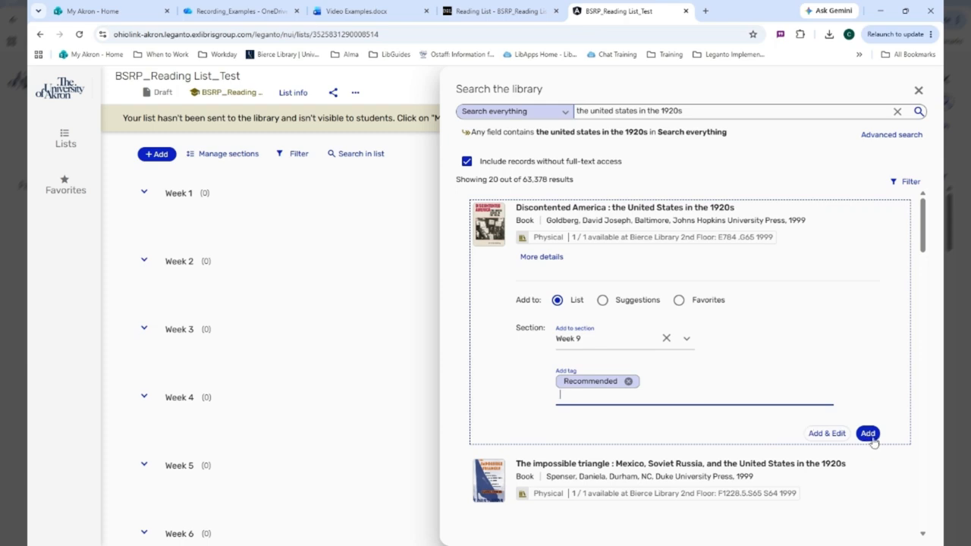
pyautogui.click(870, 436)
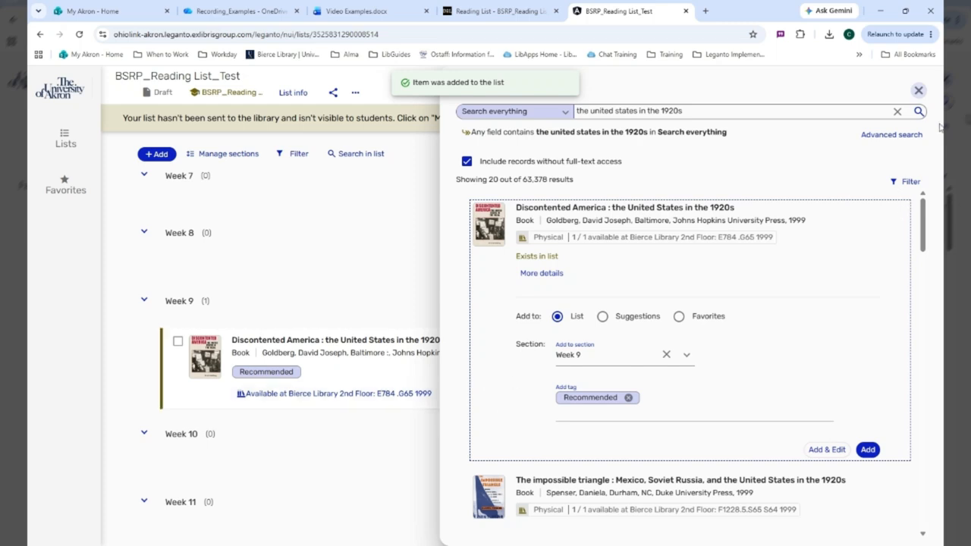
pyautogui.click(918, 92)
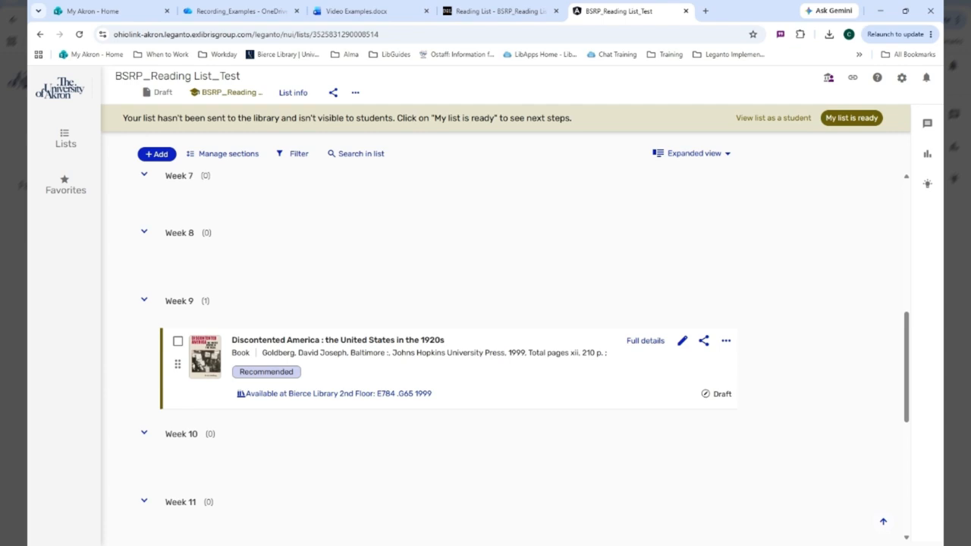
# Step: Add the website "The Roaring Twenties | Gilder Lehrman Institute of American History" from favorites to the Week 2 section
pyautogui.click(158, 154)
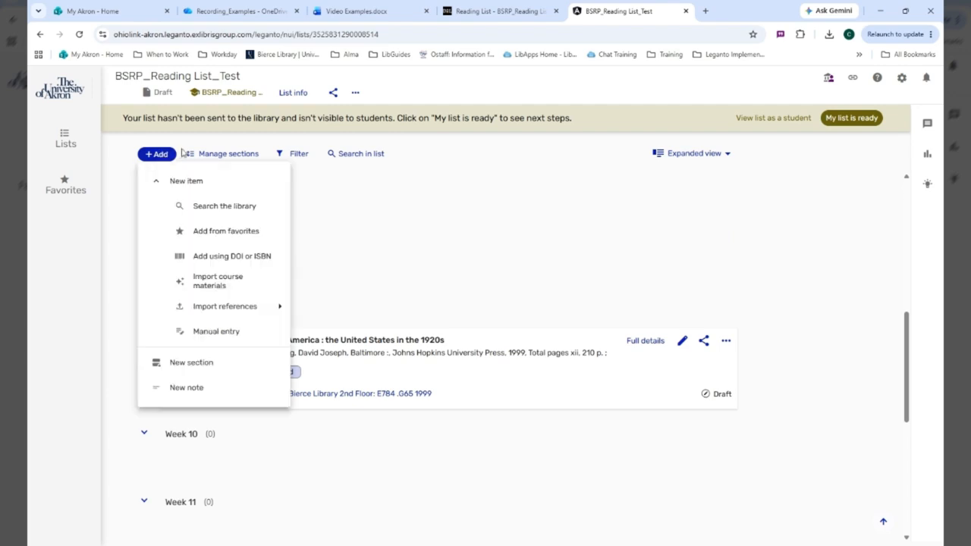
pyautogui.click(227, 232)
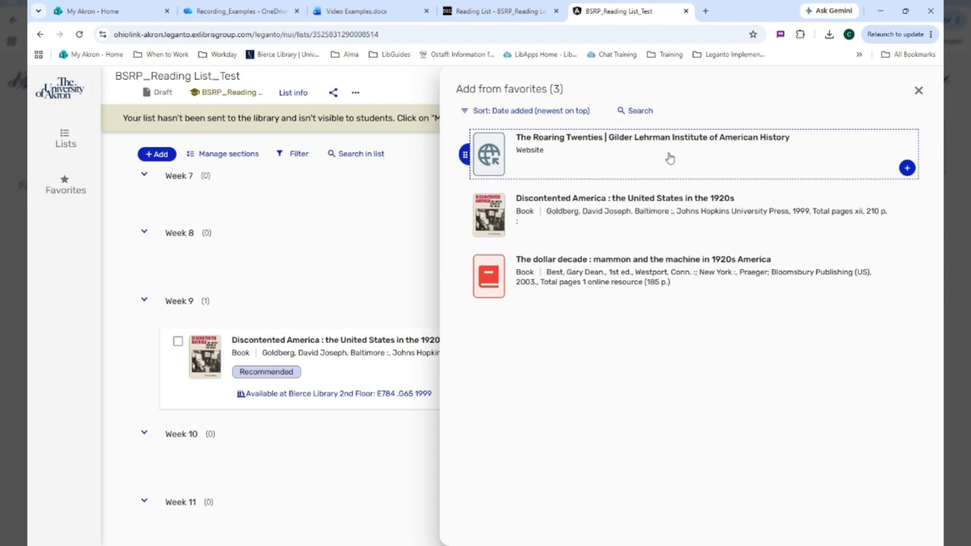
pyautogui.click(907, 170)
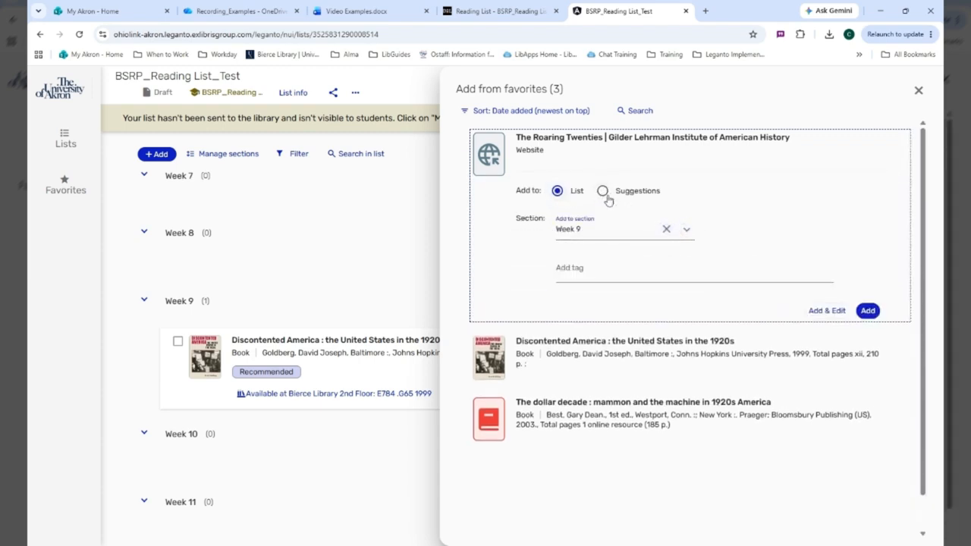
pyautogui.click(686, 229)
pyautogui.click(607, 289)
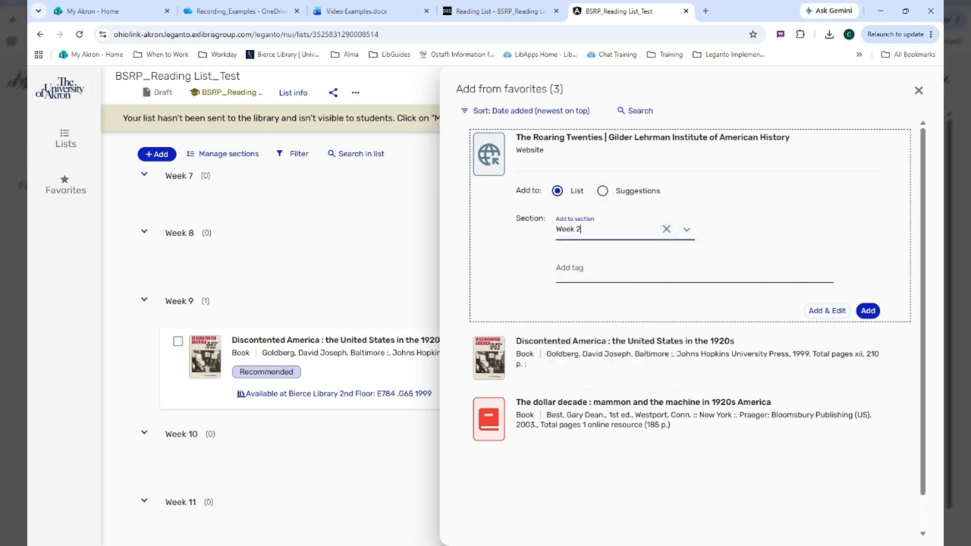
pyautogui.click(866, 311)
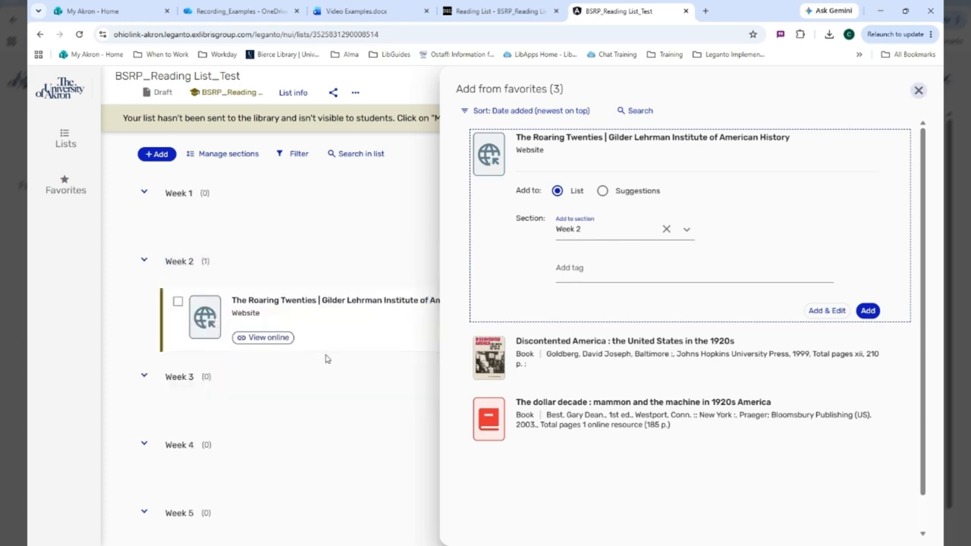
pyautogui.click(918, 90)
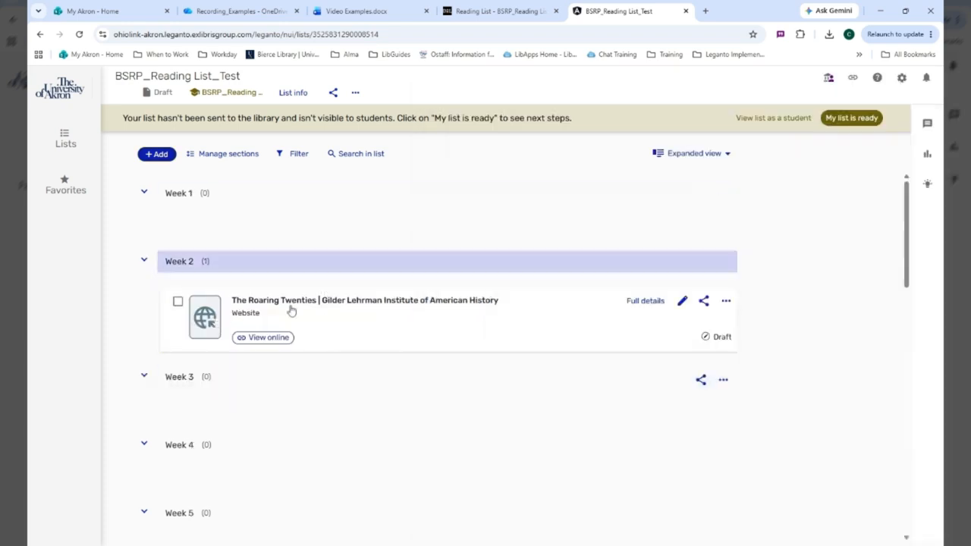
pyautogui.scroll(-6, 391, 296)
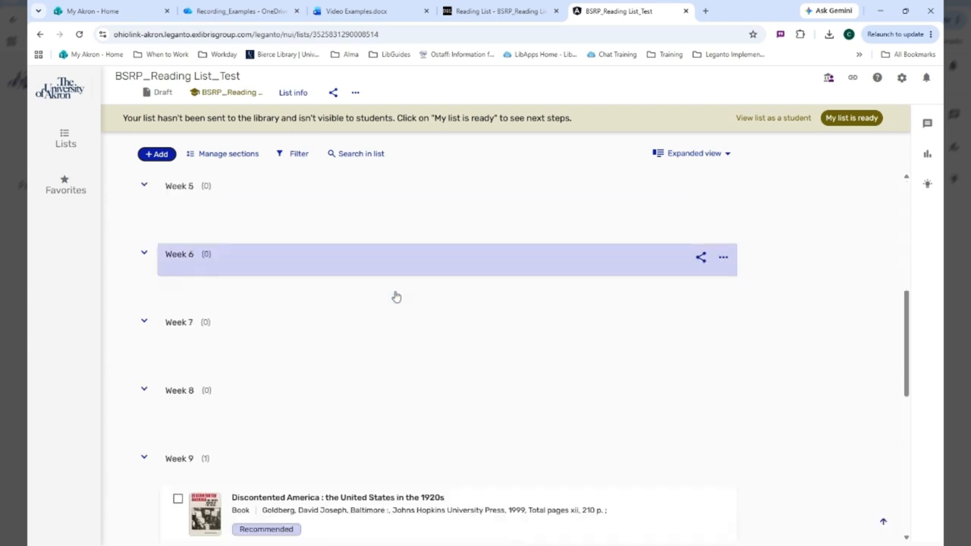
pyautogui.scroll(6, 389, 325)
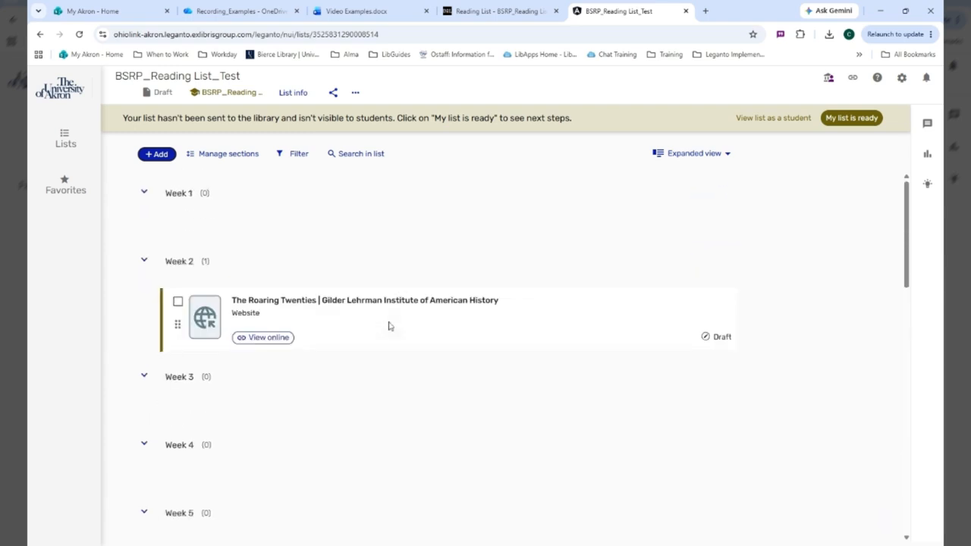
pyautogui.click(157, 156)
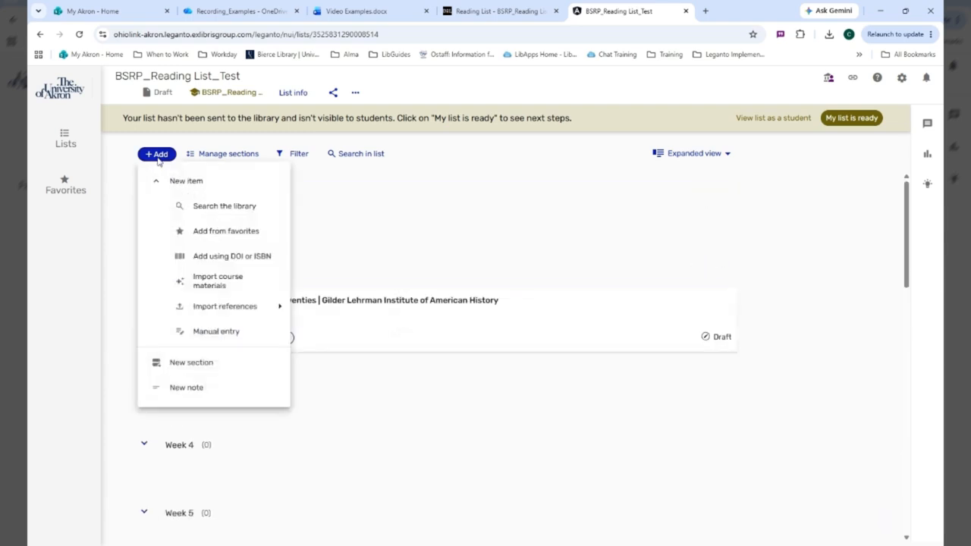
pyautogui.click(233, 261)
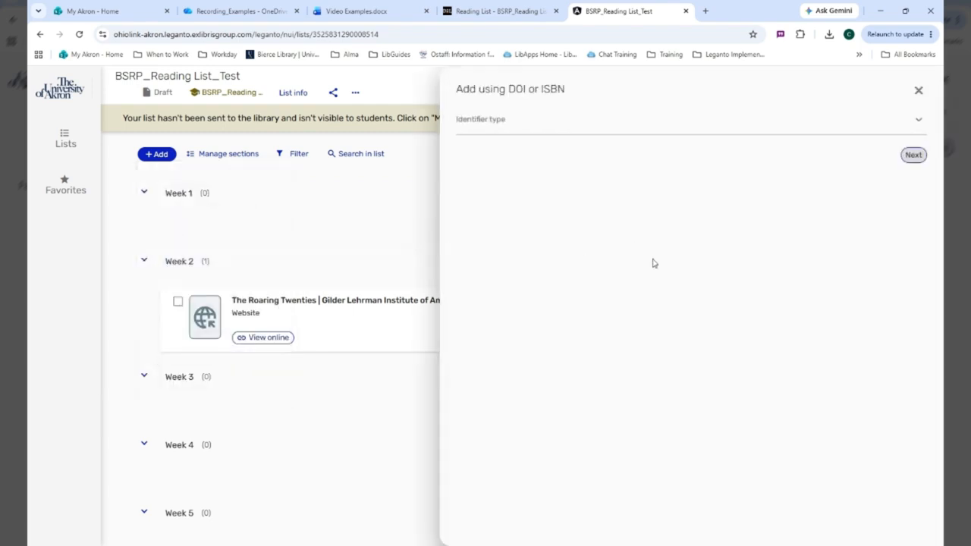
pyautogui.click(520, 130)
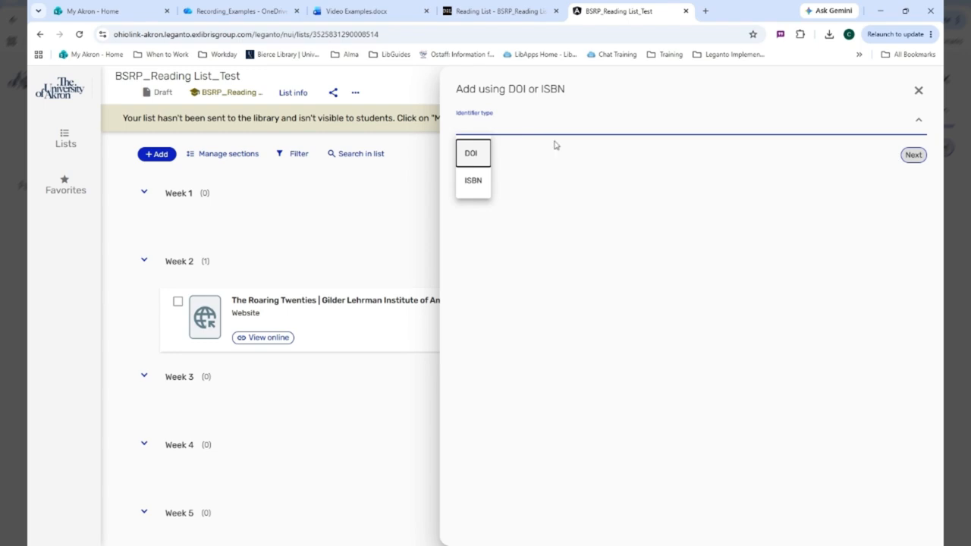
pyautogui.click(482, 186)
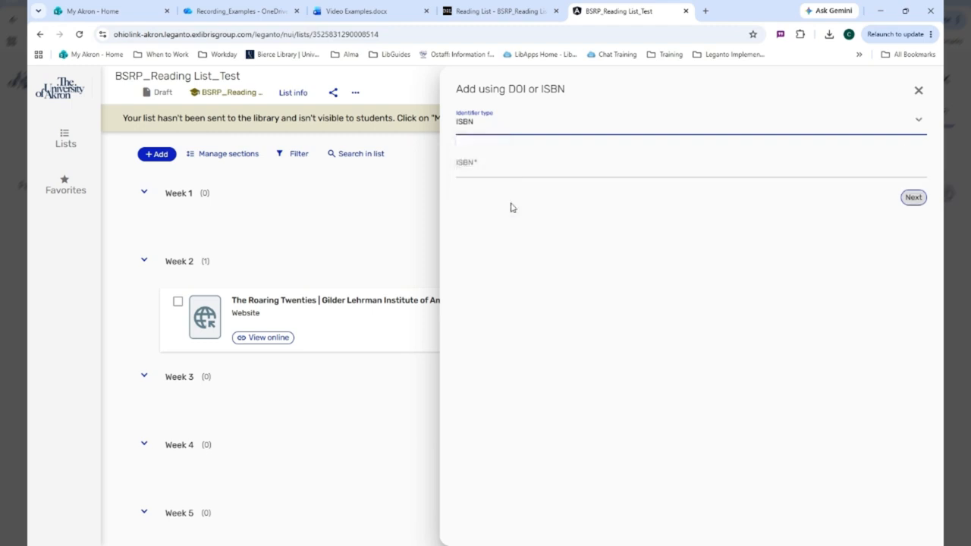
pyautogui.click(488, 160)
pyautogui.hotkey('ctrl', 'v')
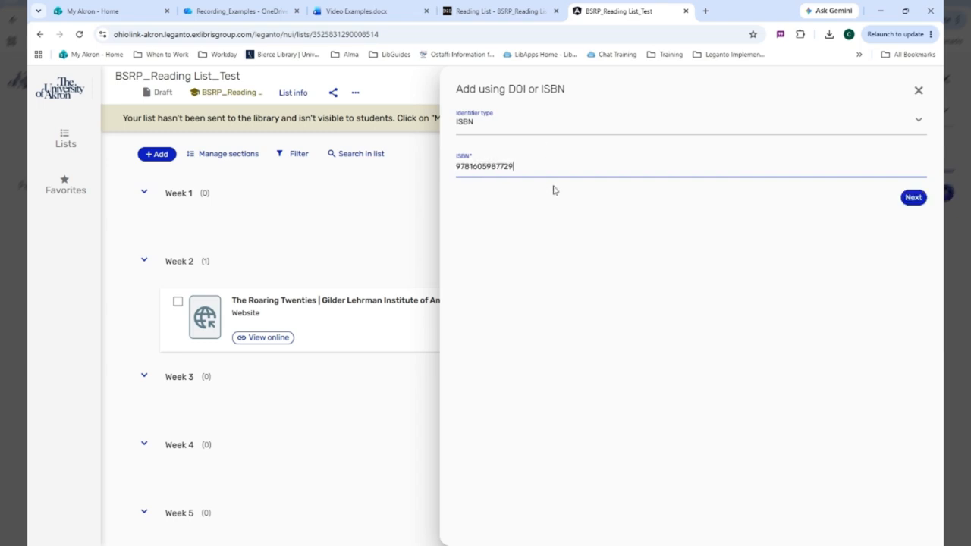
pyautogui.click(923, 199)
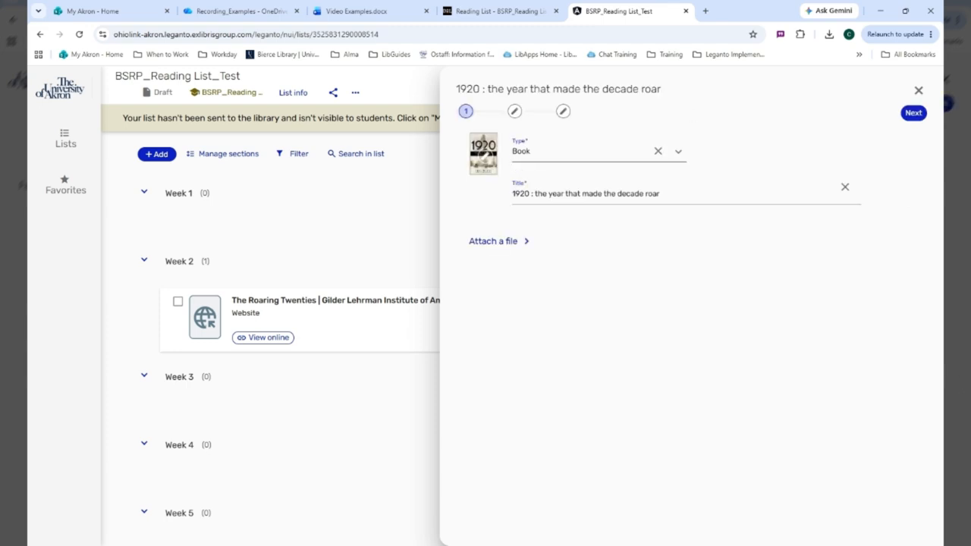
pyautogui.click(680, 152)
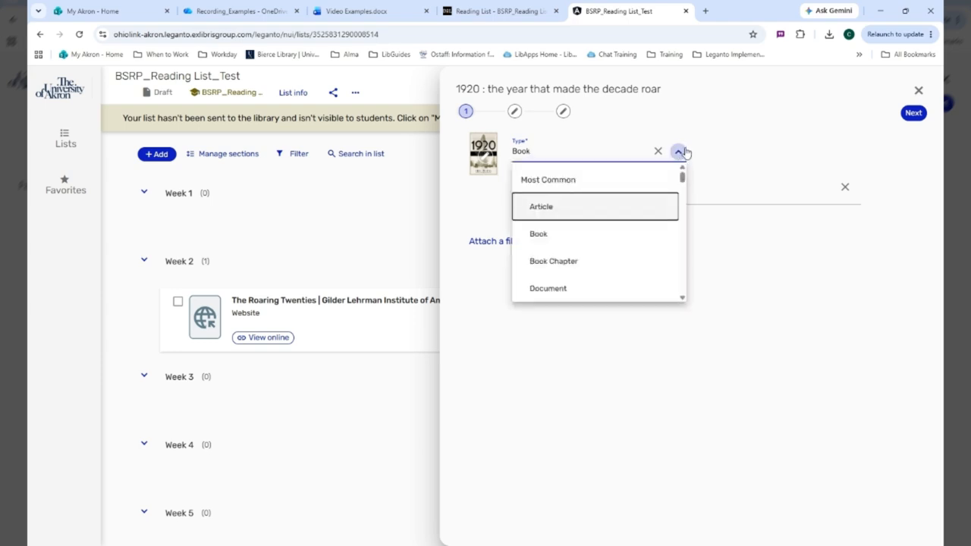
pyautogui.click(679, 152)
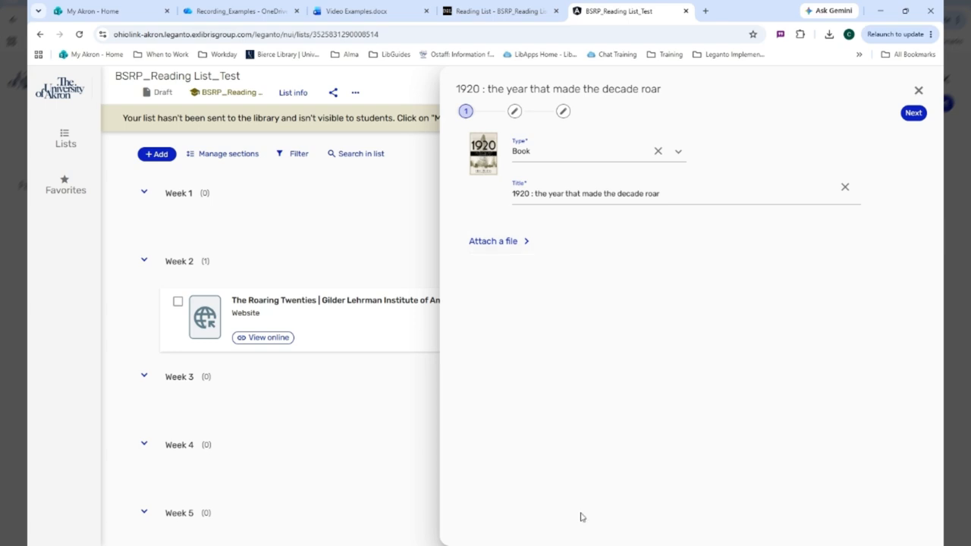
pyautogui.click(915, 113)
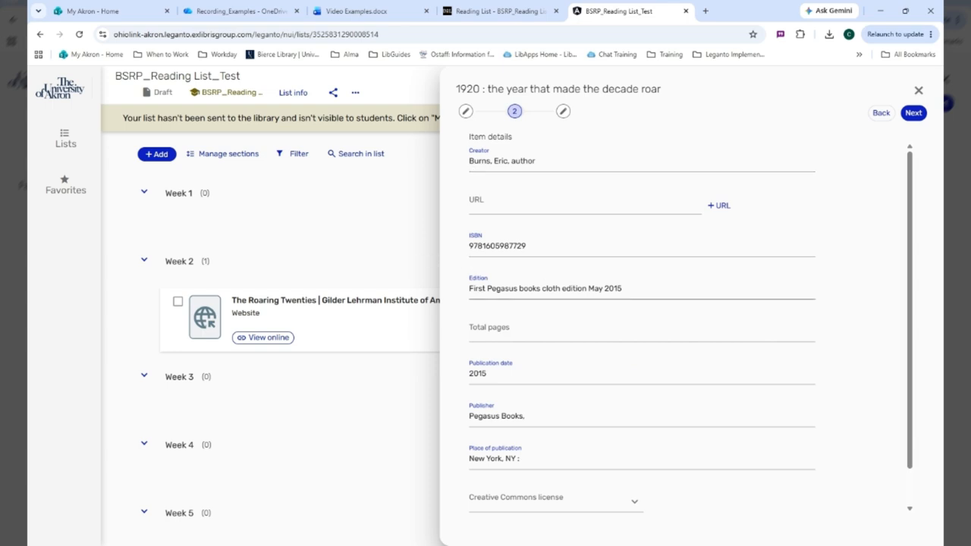
# Step: Expand the additional item details of "1920 : the year that made the decade roar" and review all its fields
pyautogui.scroll(-1, 691, 330)
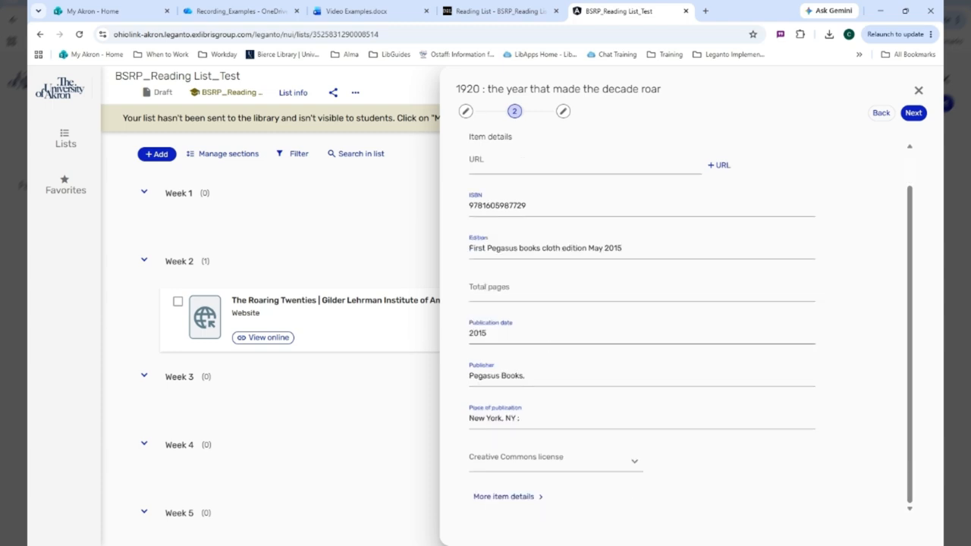
pyautogui.click(509, 498)
pyautogui.scroll(-1, 683, 376)
pyautogui.scroll(-4, 664, 369)
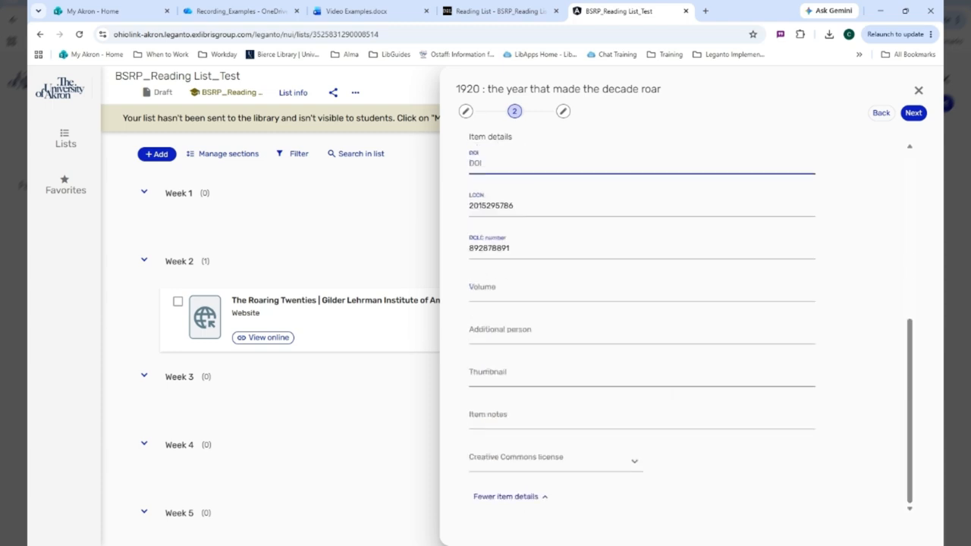
pyautogui.scroll(6, 679, 395)
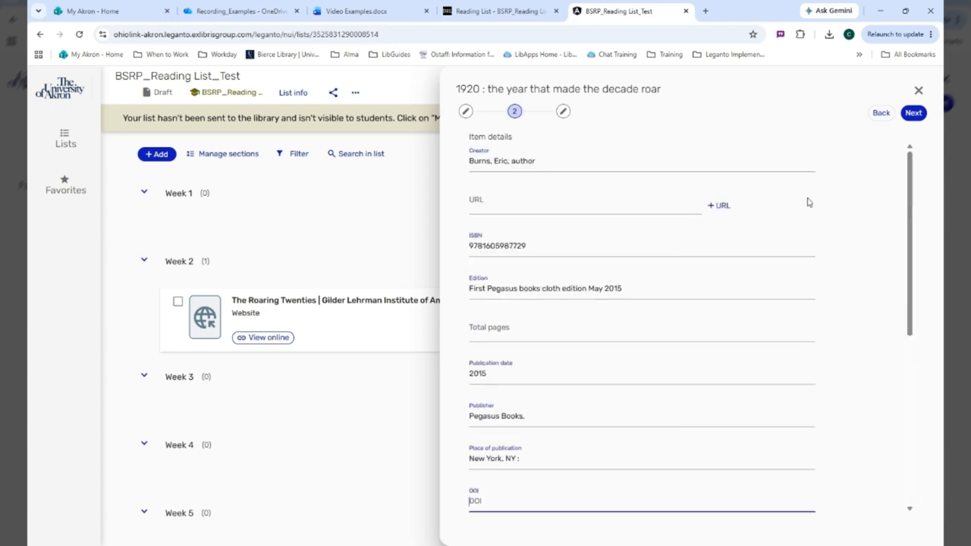
# Step: Assign the book "1920 : the year that made the decade roar" to the Week 4 section and add it to the list
pyautogui.click(919, 116)
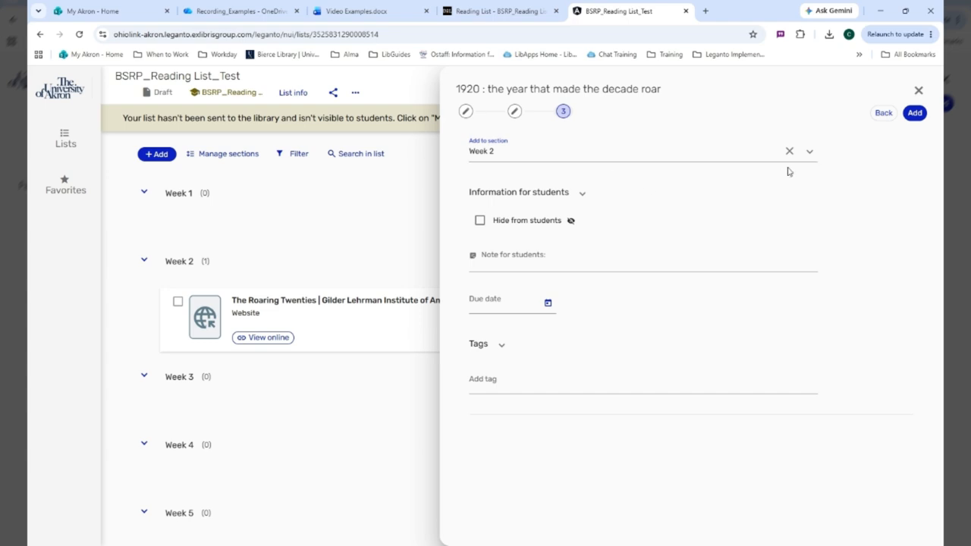
pyautogui.click(809, 151)
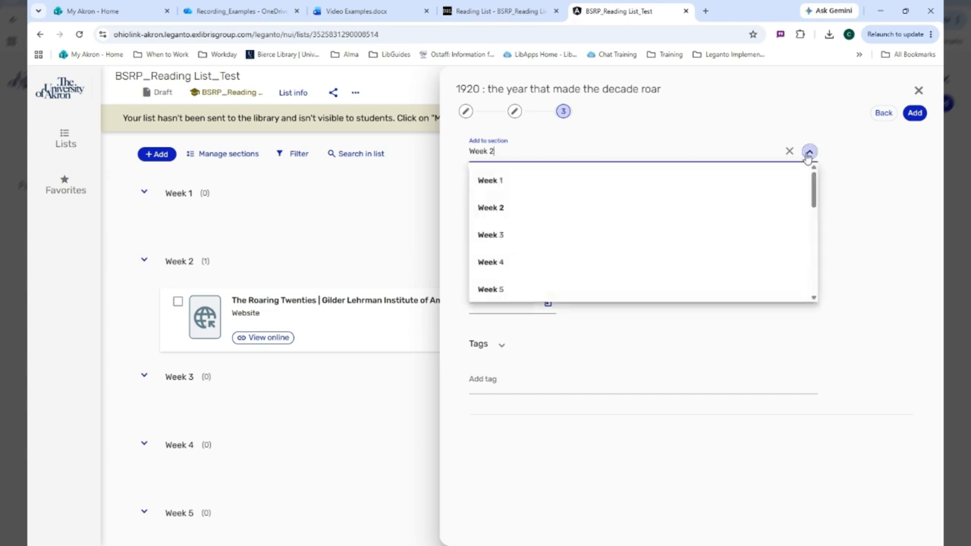
pyautogui.click(538, 261)
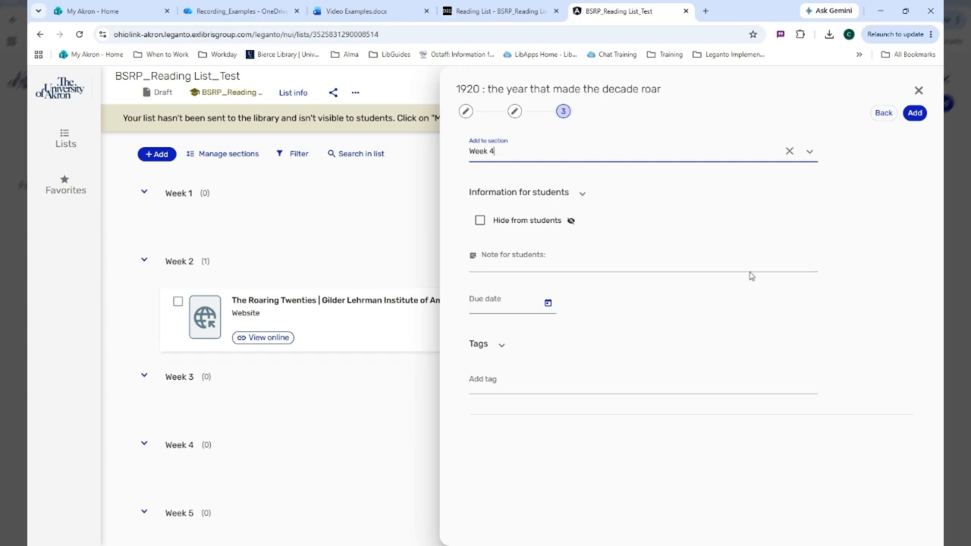
pyautogui.click(916, 113)
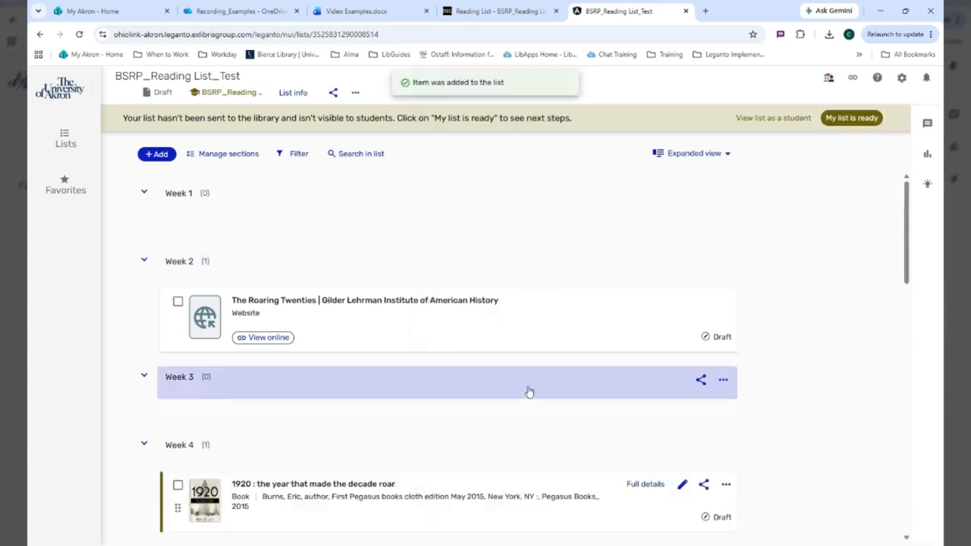
pyautogui.scroll(-1, 532, 387)
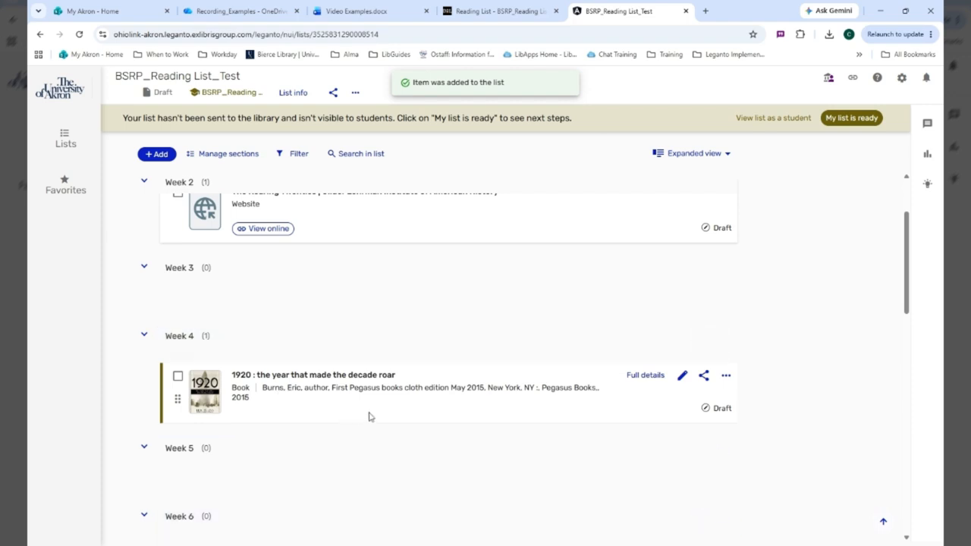
pyautogui.scroll(1, 369, 417)
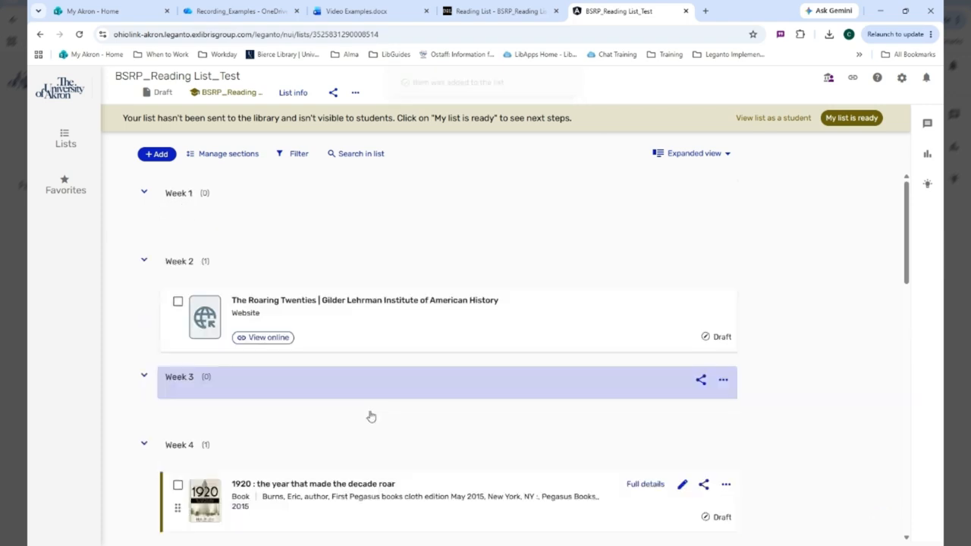
# Step: Start a course materials import and paste the copied references for the Balto genomics article, "New Vision" and "Women, the Arts, and the 1920s"
pyautogui.click(159, 154)
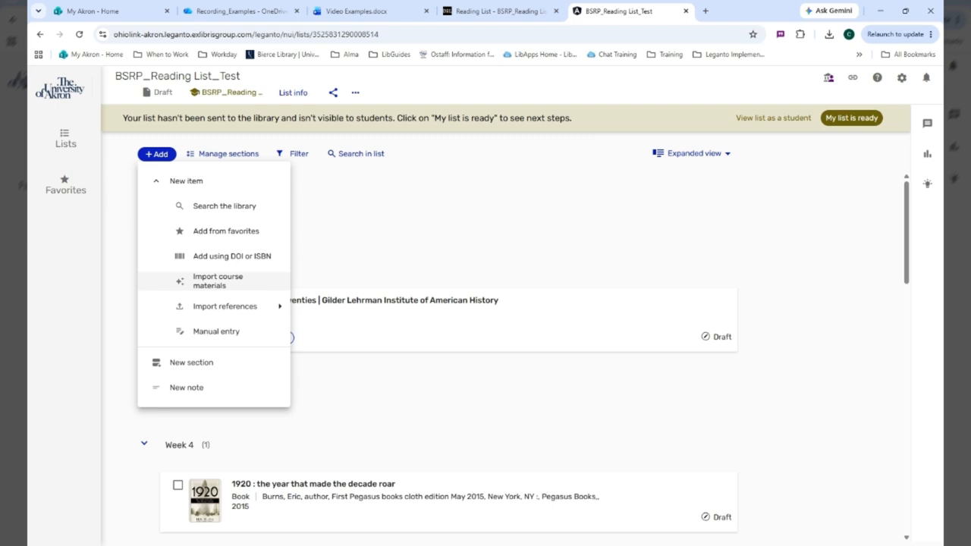
pyautogui.click(215, 282)
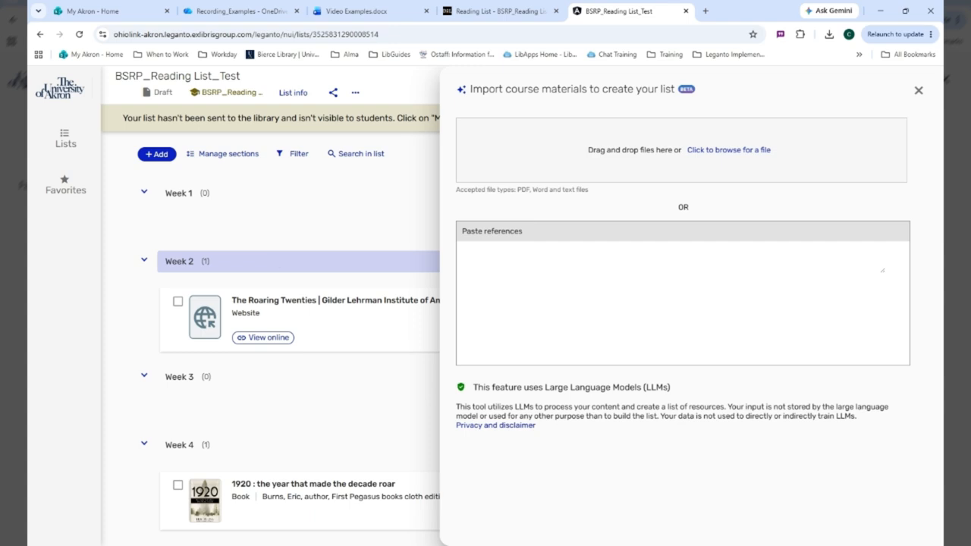
pyautogui.click(734, 151)
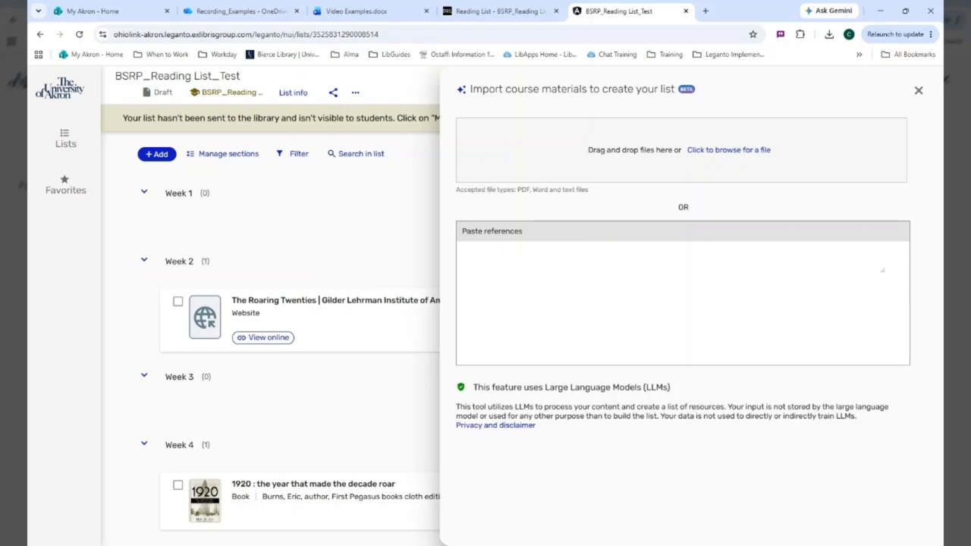
pyautogui.write('Moon, Katherine L., et al. "Comparative Genomics of Balto, a Famous Historic Dog, Captures Lost Diversity of 1920s Sled Dogs." Science (American Association for the Advancement of Science) [United States], vol. 380, no. 6643, April 2023, pp. eabn5887–eabn5887, https://doi.org/10.1126/science.abn5887.    ARTE France., and Films for the Humanities & Sciences. New Vision : Experimental Photography of the 1920s. Infobase, 2012.      Wheeler, Kenneth W., et al. Women, the Arts, and the 1920s in Paris and New York. Transaction Books, 1982.')
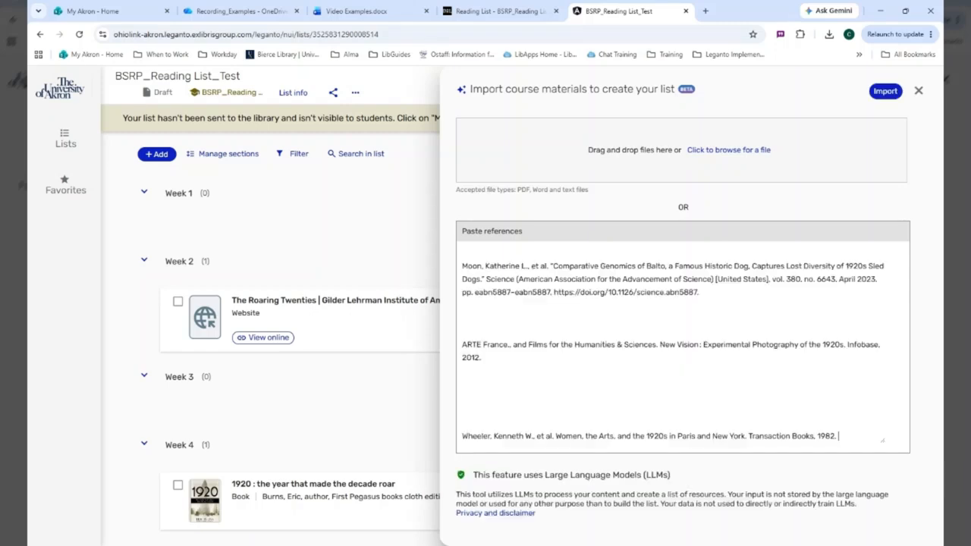
# Step: Remove the extra blank lines between the three pasted references and import them
pyautogui.click(465, 384)
pyautogui.press('Delete')
pyautogui.press('Delete')
pyautogui.press('BackSpace')
pyautogui.press('BackSpace')
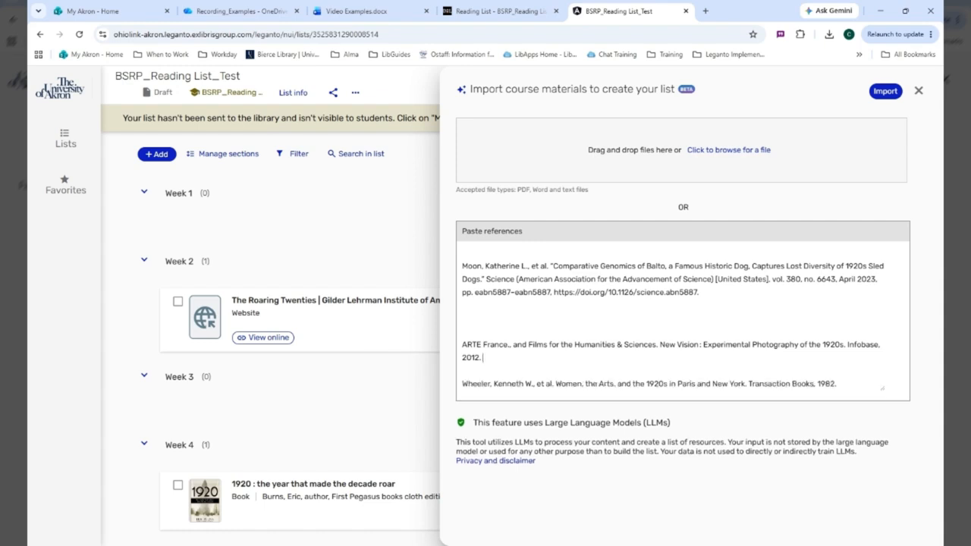
pyautogui.press('BackSpace')
pyautogui.press('BackSpace')
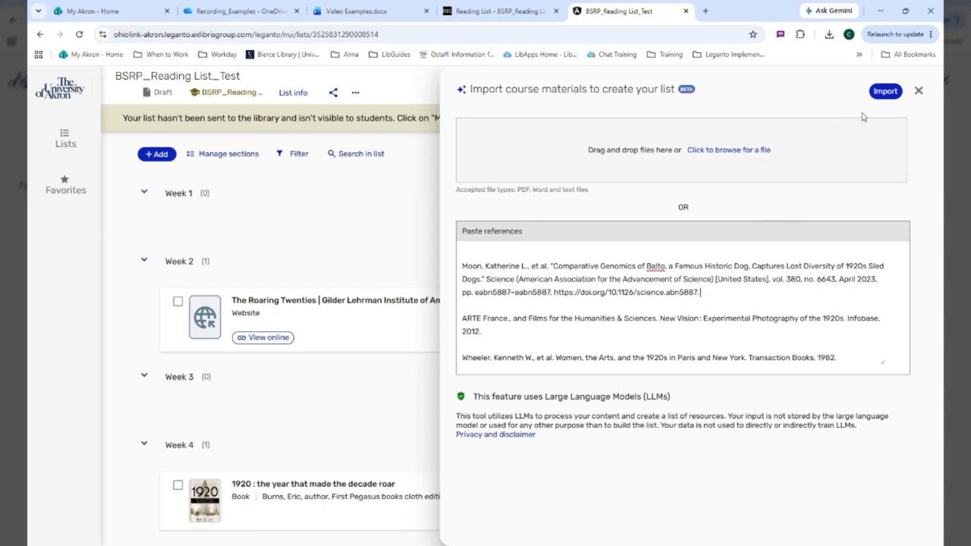
pyautogui.click(885, 92)
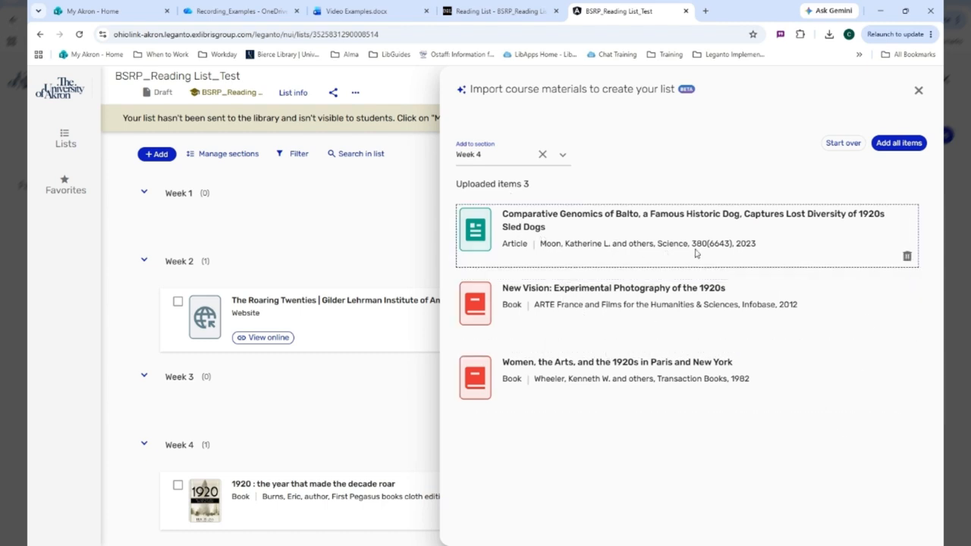
# Step: Set the target section to Week 5, add all uploaded items to it, and check them in the list
pyautogui.click(562, 155)
pyautogui.click(505, 291)
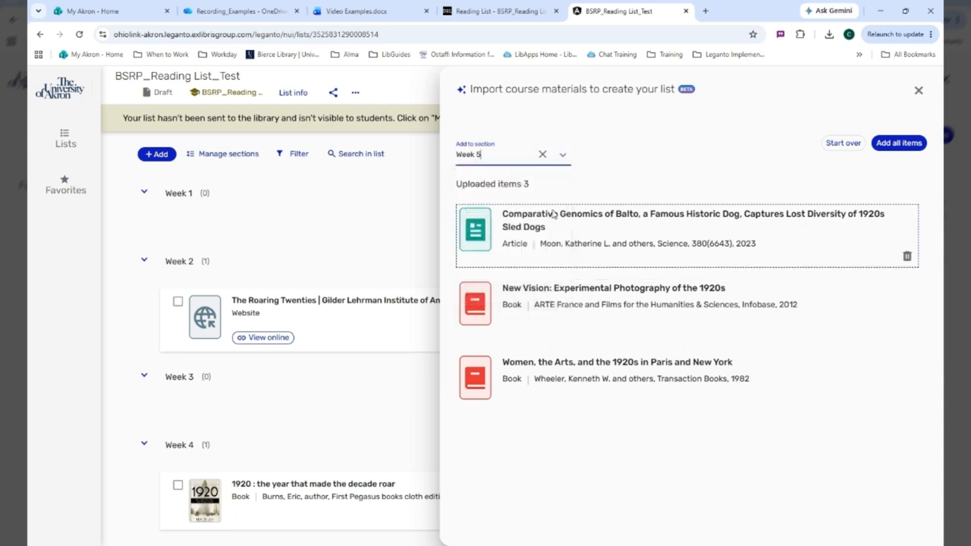
pyautogui.click(900, 143)
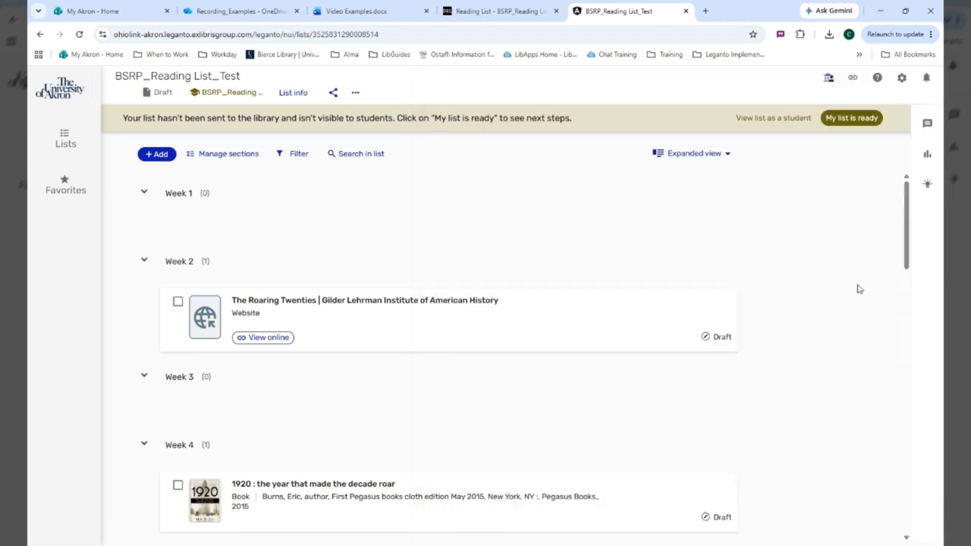
pyautogui.scroll(-10, 858, 287)
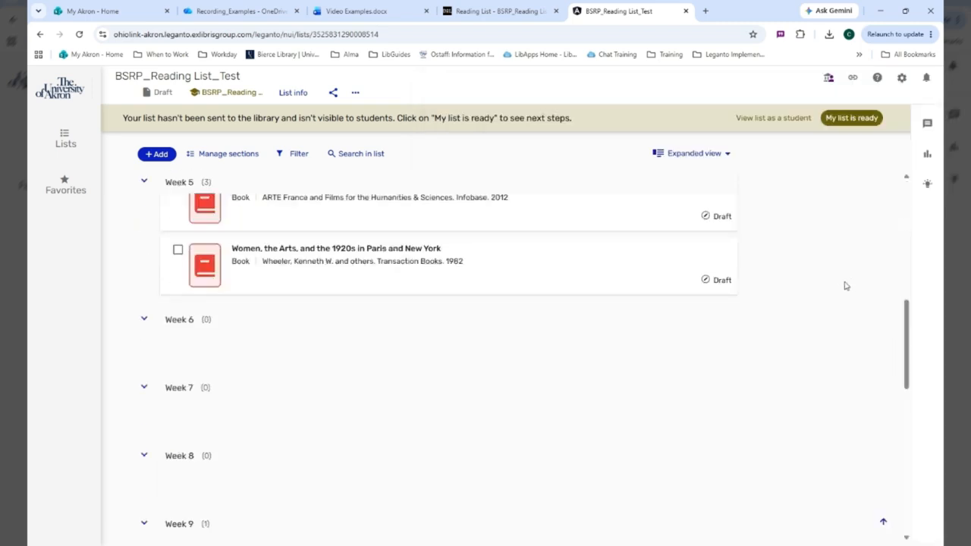
pyautogui.scroll(2, 842, 287)
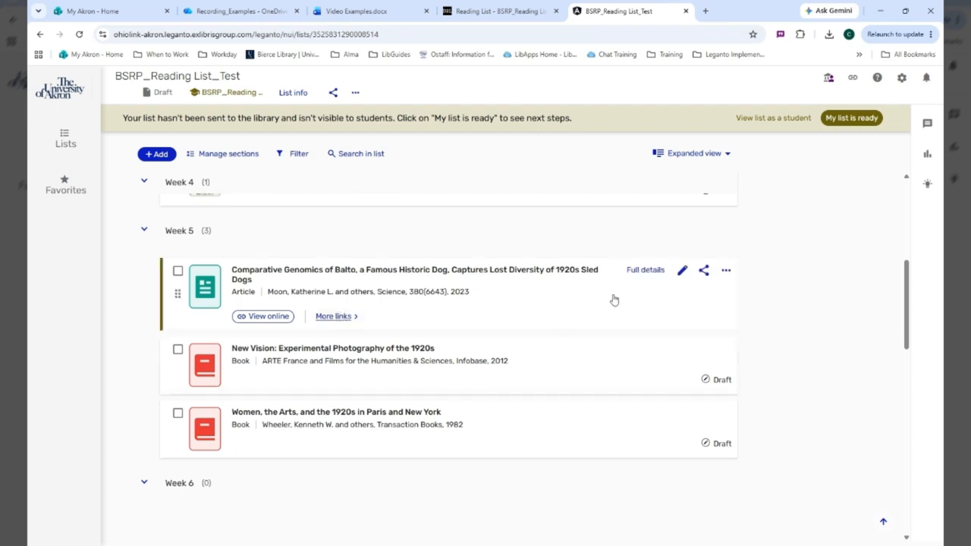
pyautogui.click(726, 271)
pyautogui.click(812, 250)
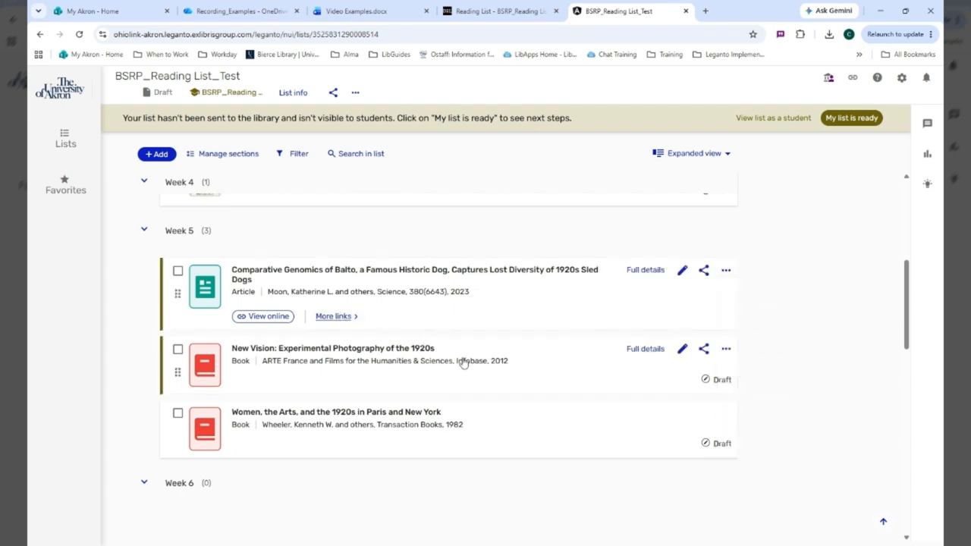
# Step: Examine the file types offered for importing references from a file, and close the import without choosing a file
pyautogui.click(159, 154)
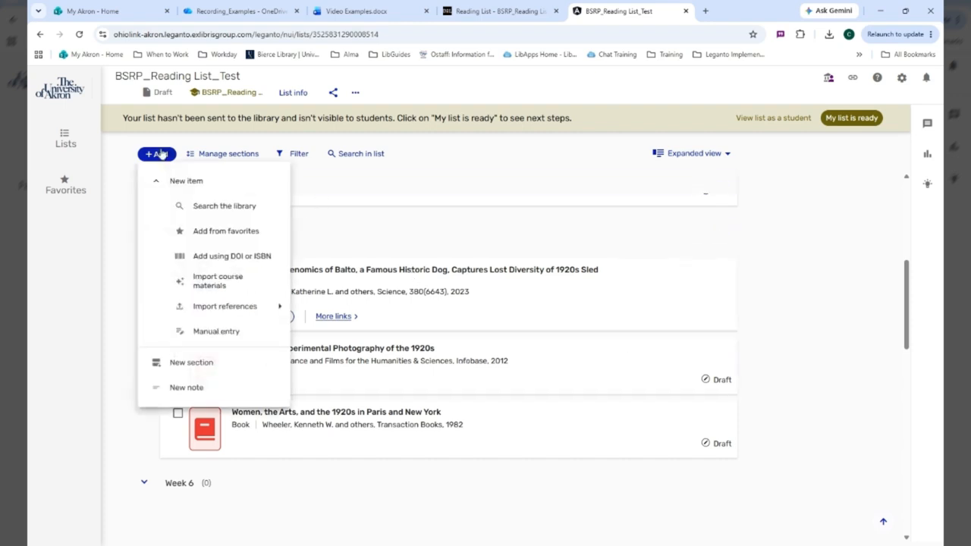
pyautogui.moveTo(247, 306)
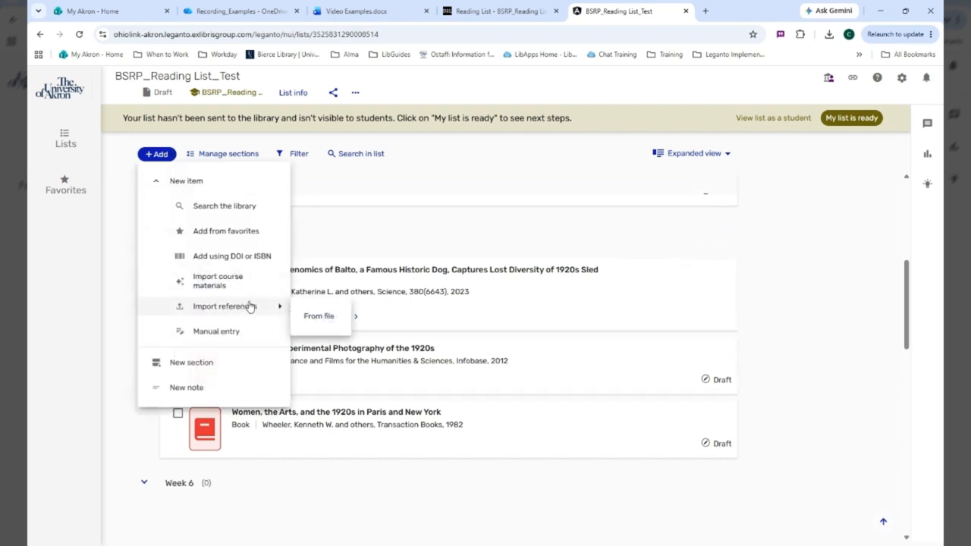
pyautogui.click(318, 318)
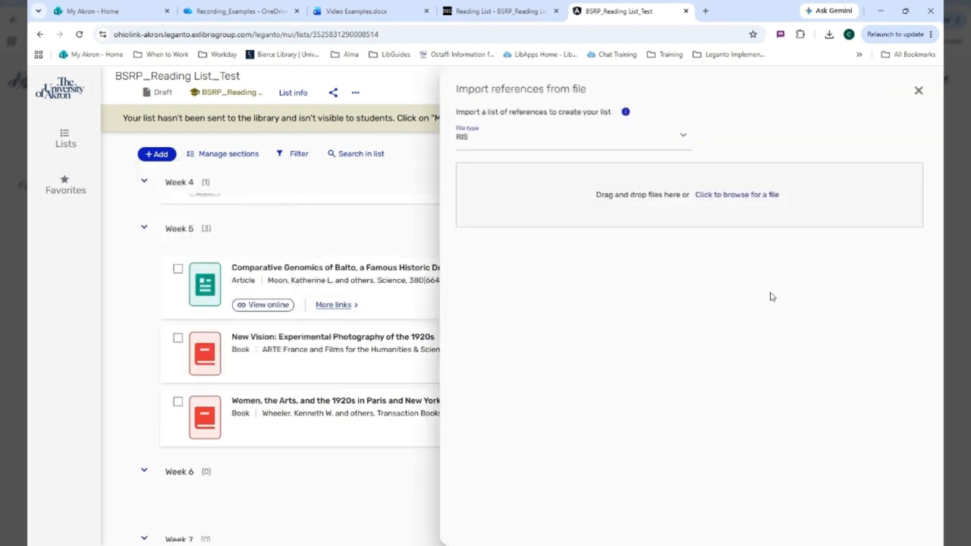
pyautogui.click(510, 147)
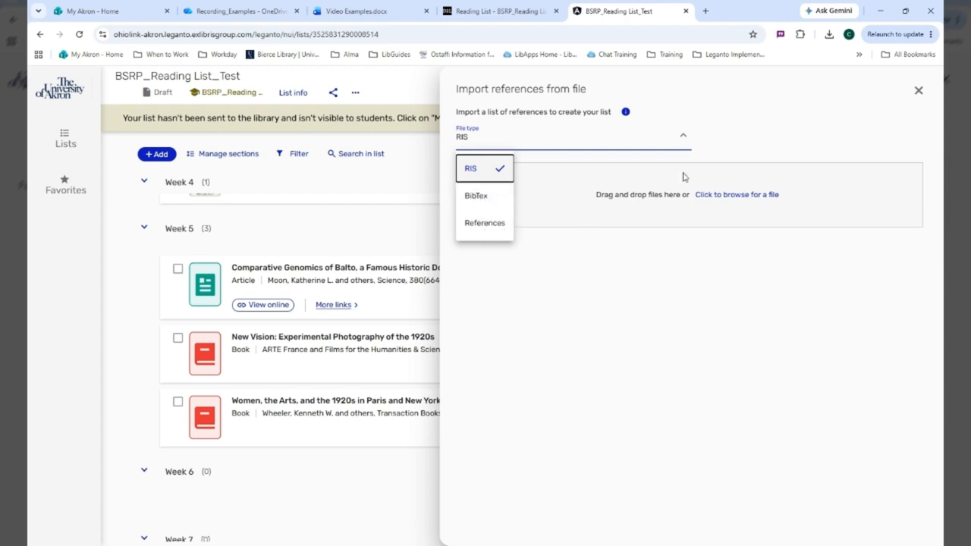
pyautogui.click(723, 199)
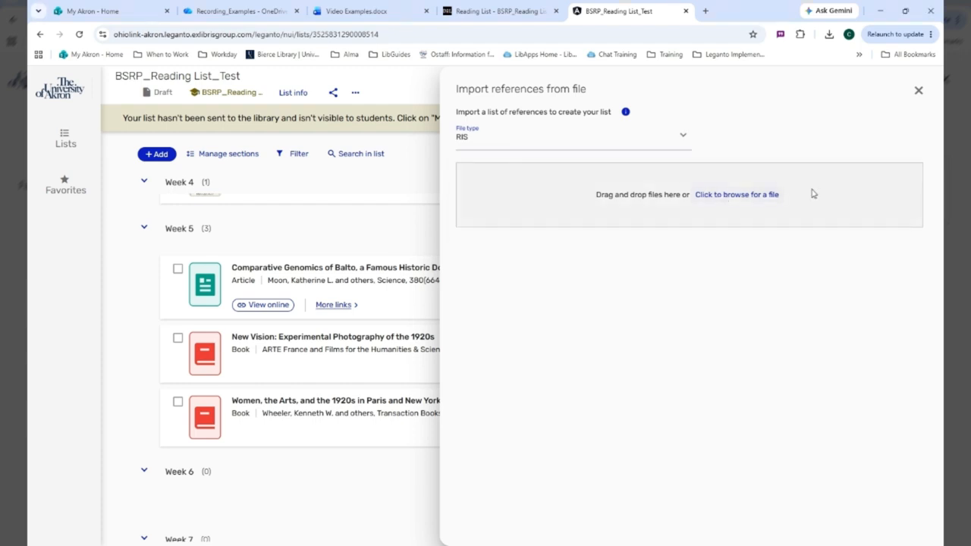
pyautogui.click(918, 91)
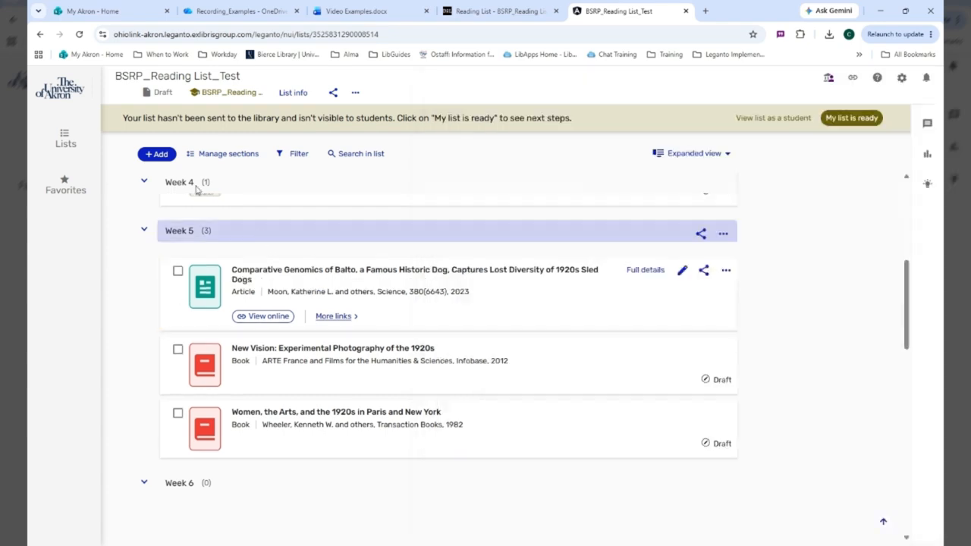
# Step: Start a manual entry for a new item, review the available book types, and set its type to Book
pyautogui.click(159, 157)
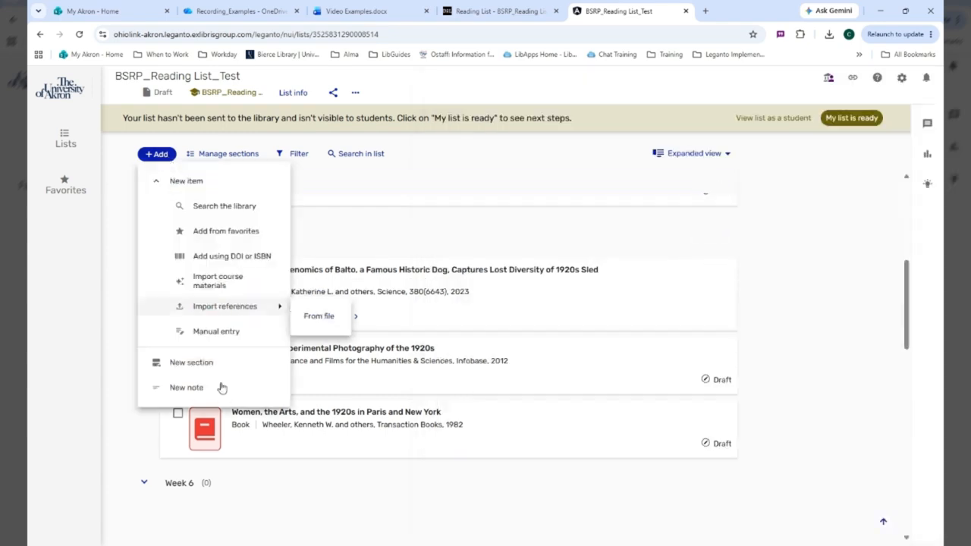
pyautogui.click(216, 332)
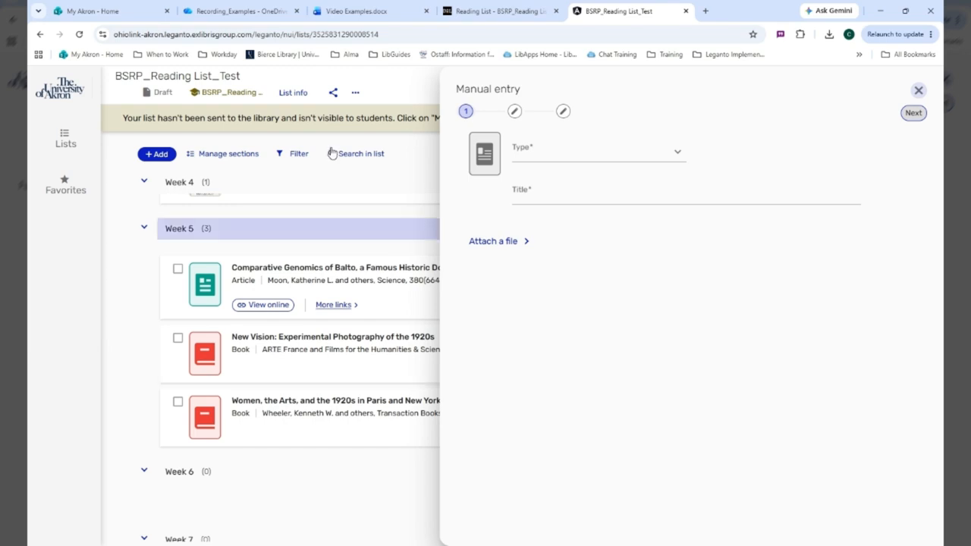
pyautogui.click(566, 159)
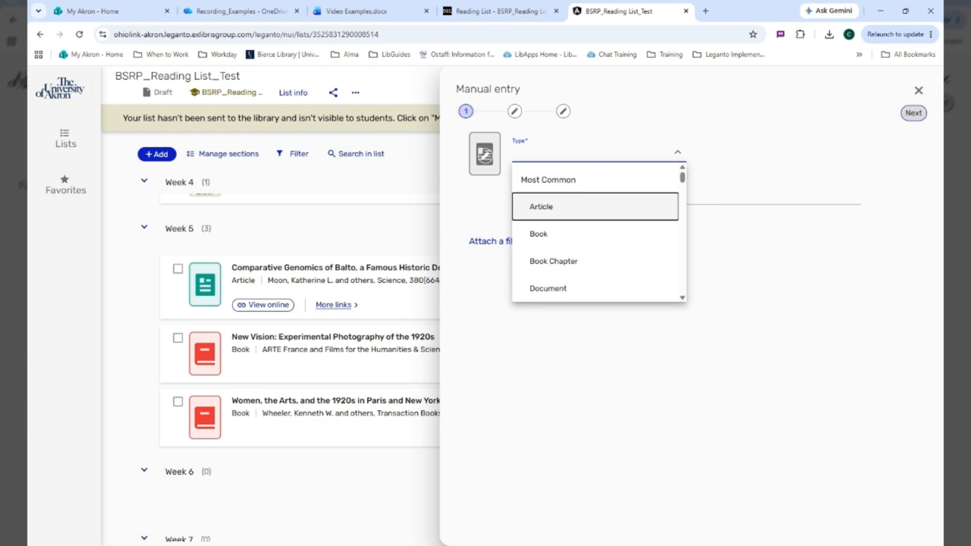
pyautogui.click(543, 233)
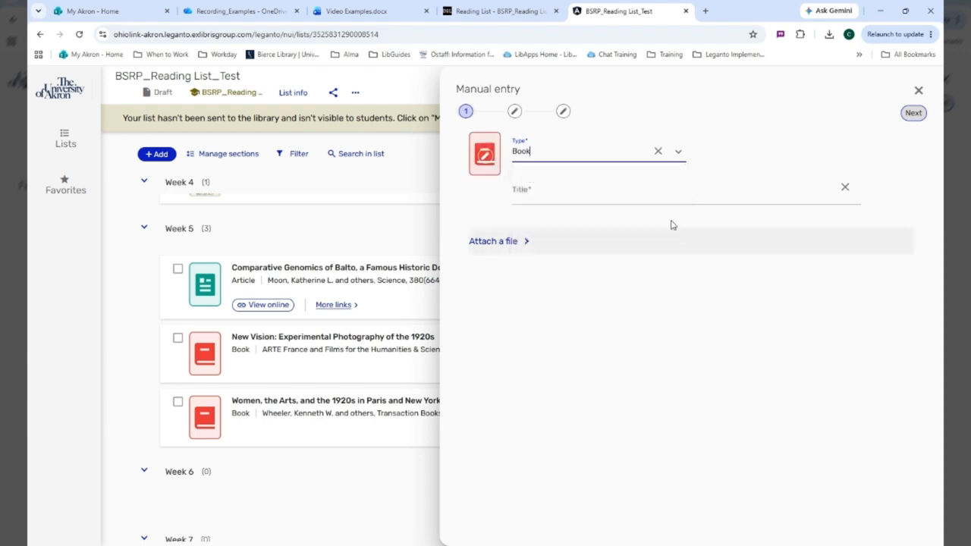
pyautogui.click(638, 157)
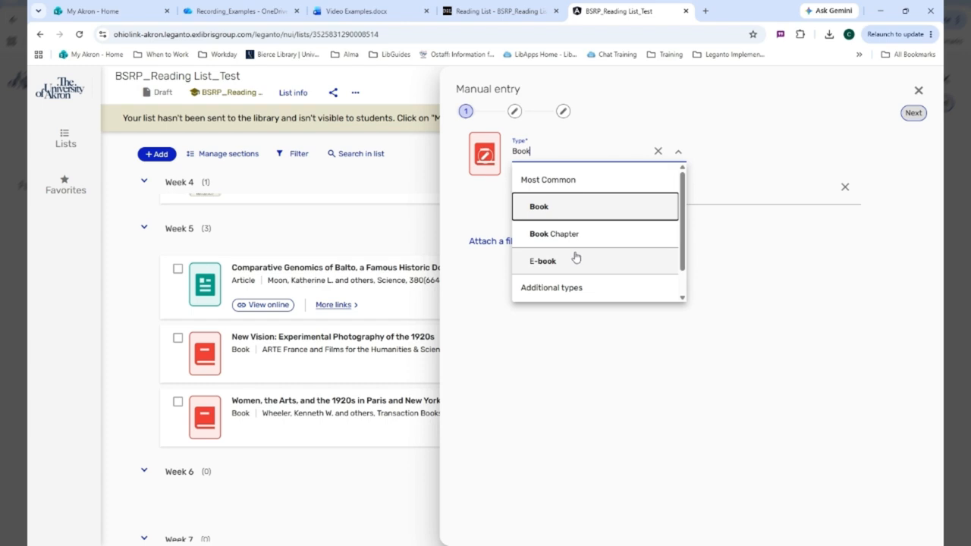
pyautogui.scroll(-1, 577, 258)
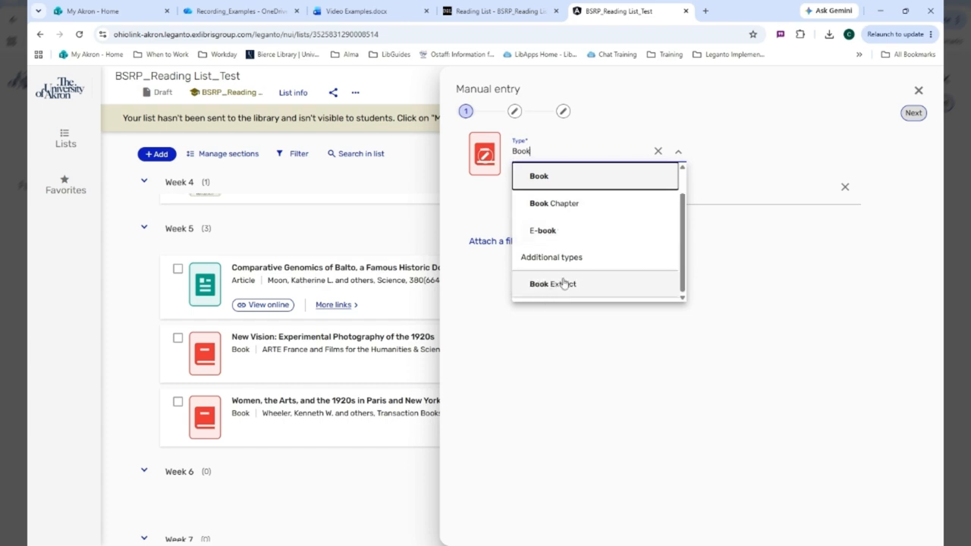
pyautogui.scroll(1, 570, 273)
pyautogui.click(570, 208)
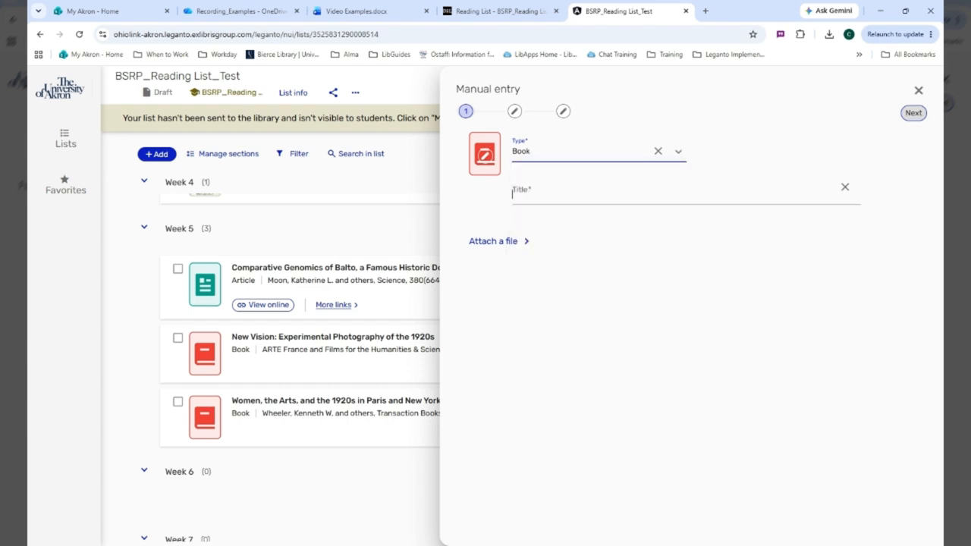
# Step: Title the manual entry "Daily Life in the United States" and proceed to its item details
pyautogui.click(513, 193)
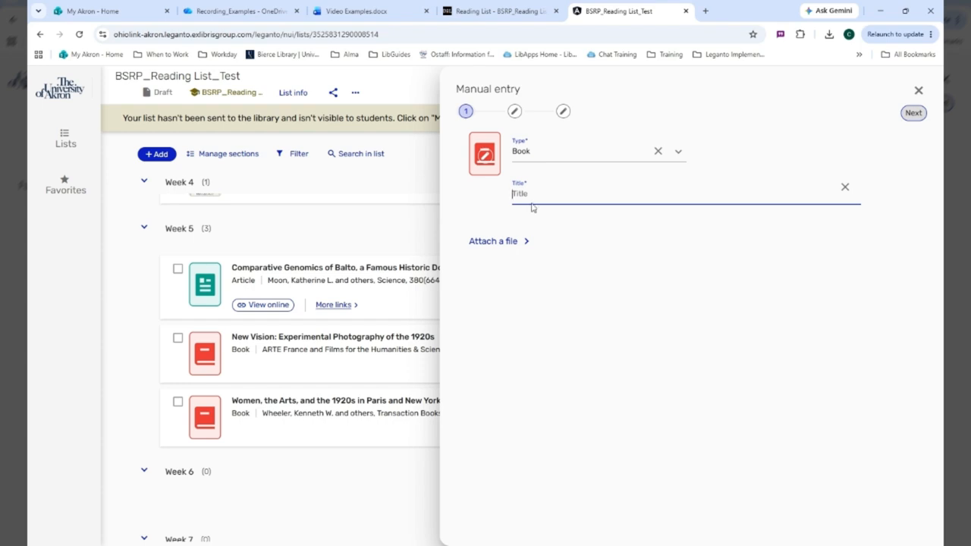
pyautogui.write('Daily L')
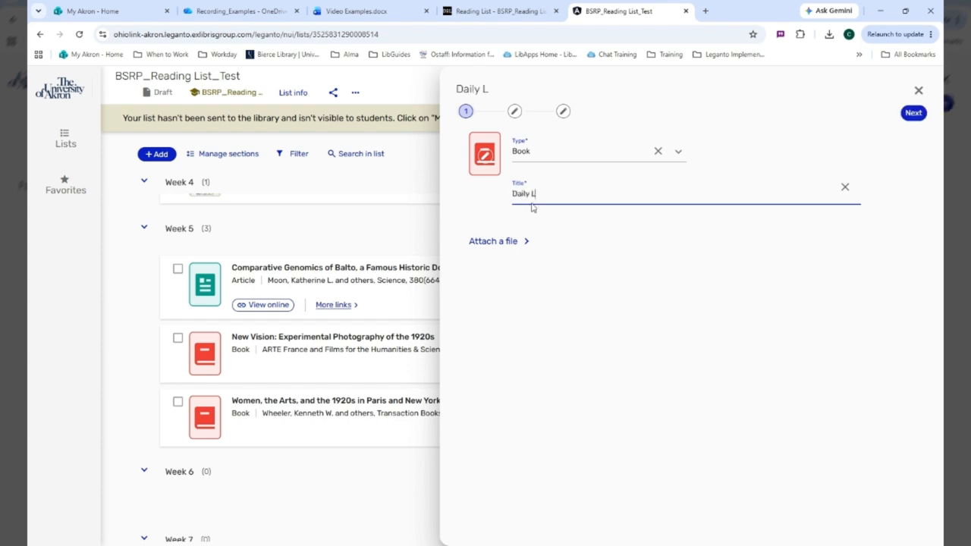
pyautogui.write('ife in teh Un')
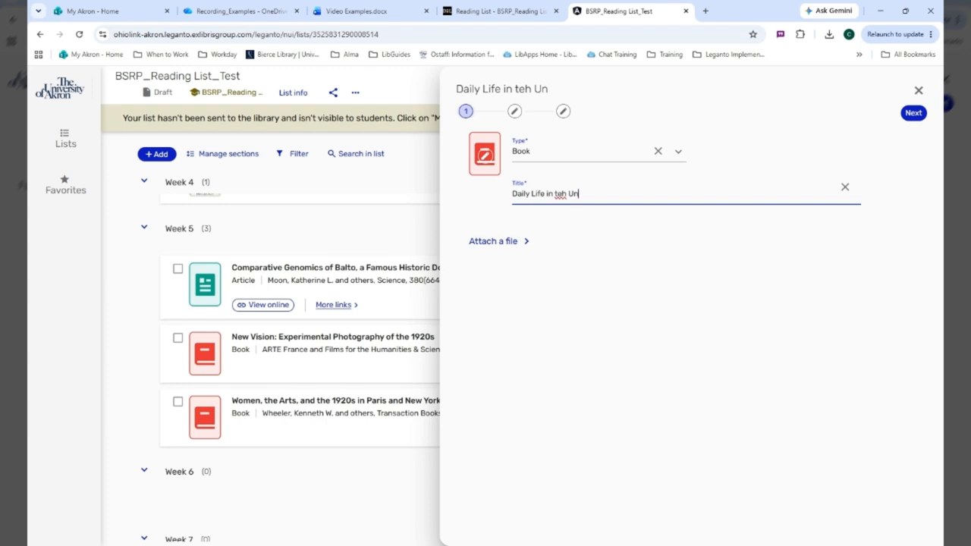
pyautogui.write('ited States')
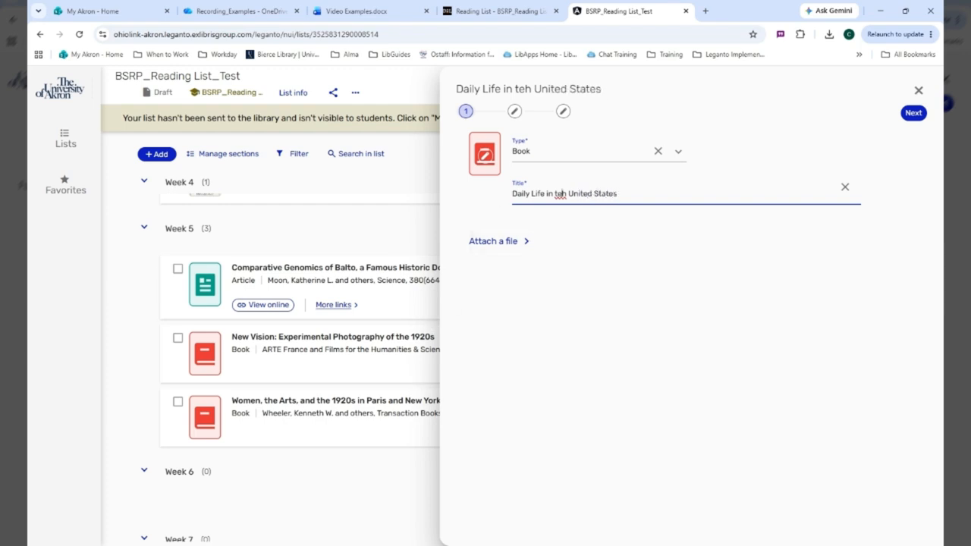
pyautogui.press('BackSpace')
pyautogui.press('BackSpace')
pyautogui.write('he')
pyautogui.click(923, 114)
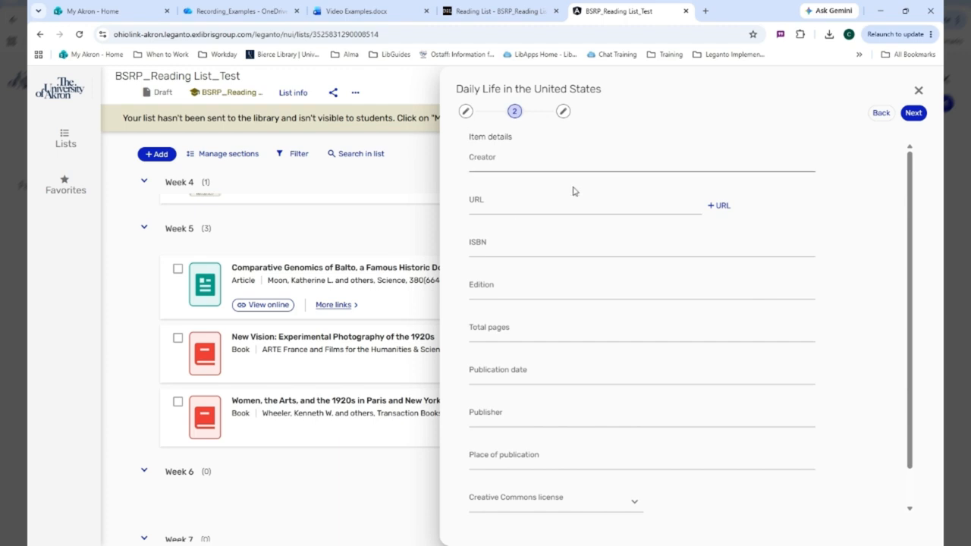
# Step: Leave the item details of "Daily Life in the United States" blank and add the book to the Week 4 section
pyautogui.scroll(-1, 622, 228)
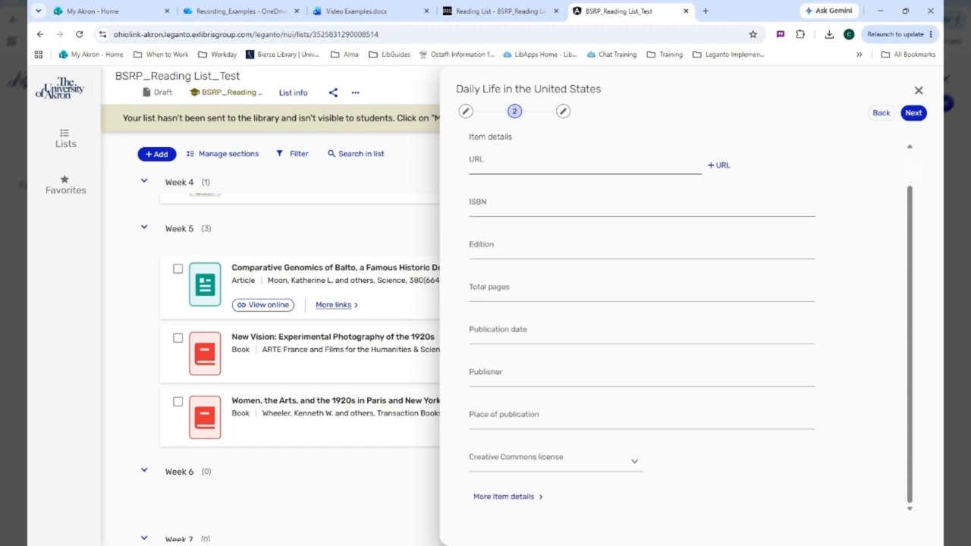
pyautogui.scroll(1, 756, 309)
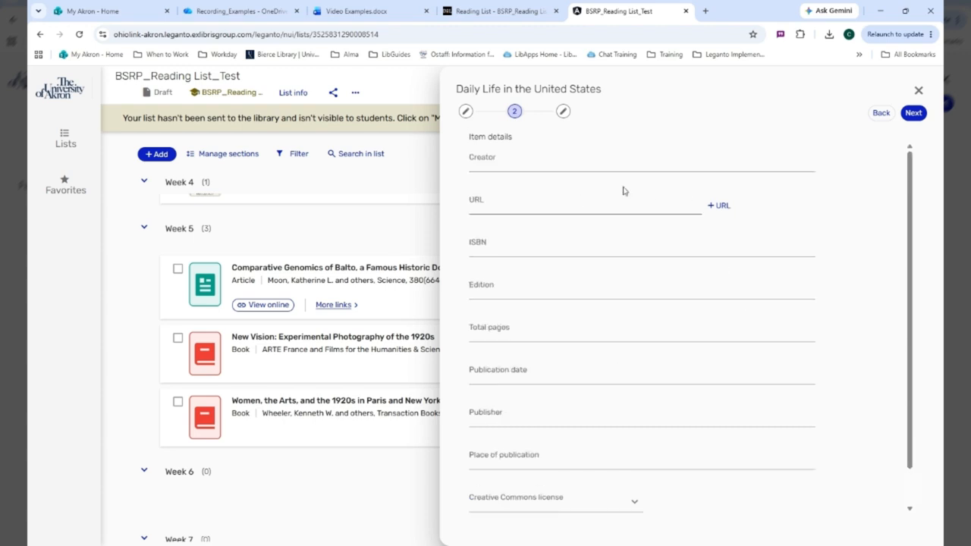
pyautogui.click(914, 114)
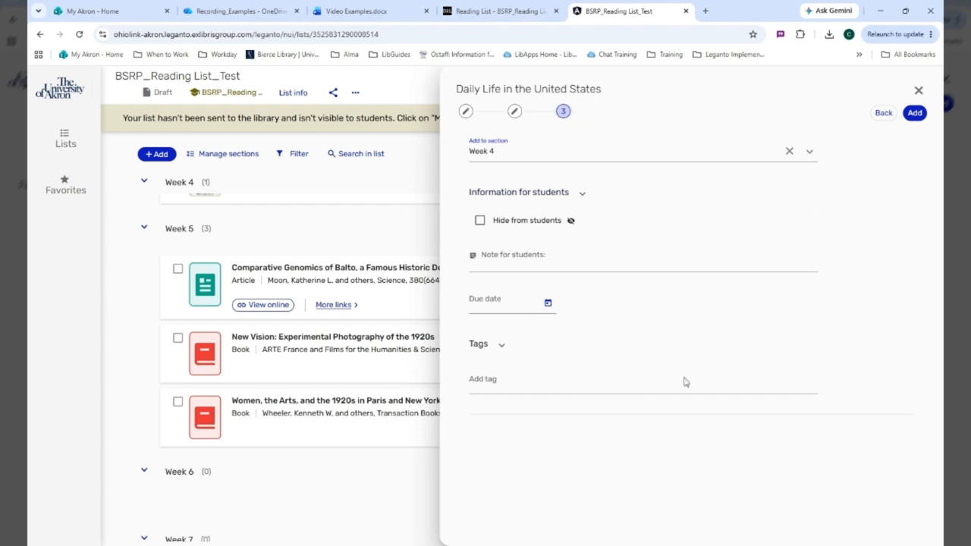
pyautogui.click(915, 114)
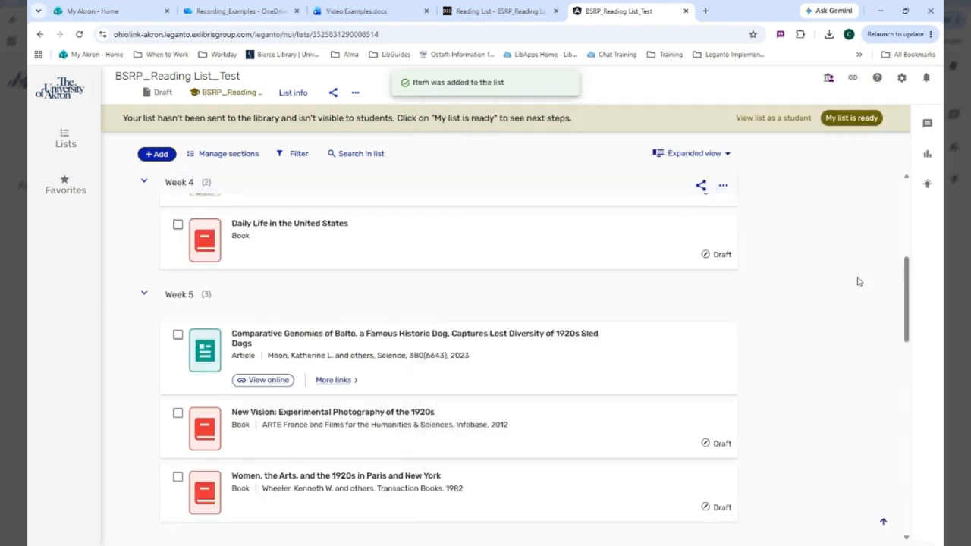
# Step: Start a new section, examine the placement options for it in the list, and close the form without adding it
pyautogui.scroll(-15, 340, 392)
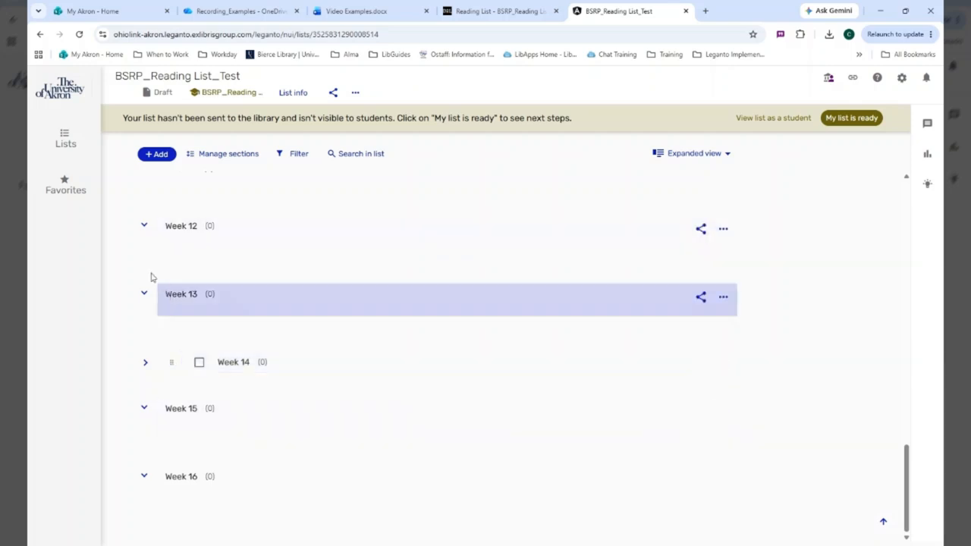
pyautogui.click(145, 155)
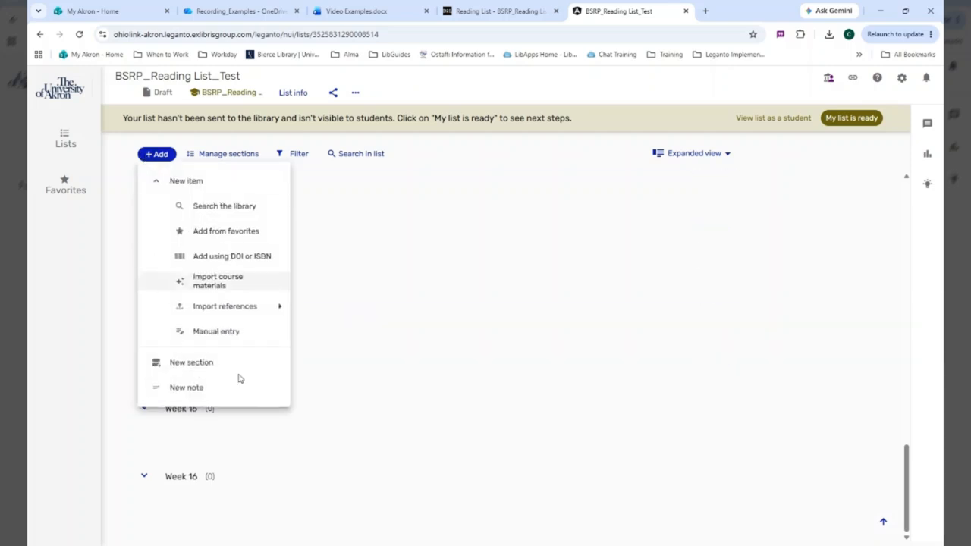
pyautogui.click(183, 370)
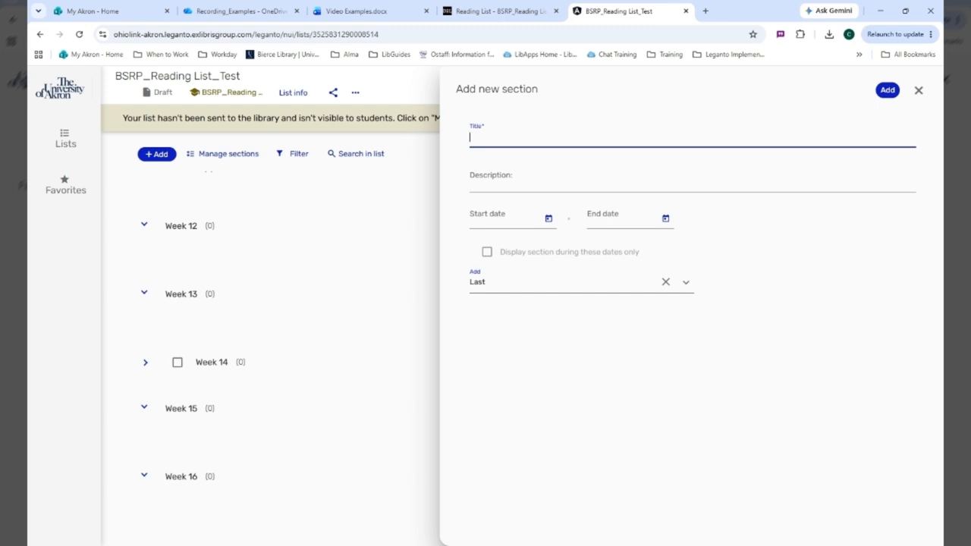
pyautogui.click(685, 283)
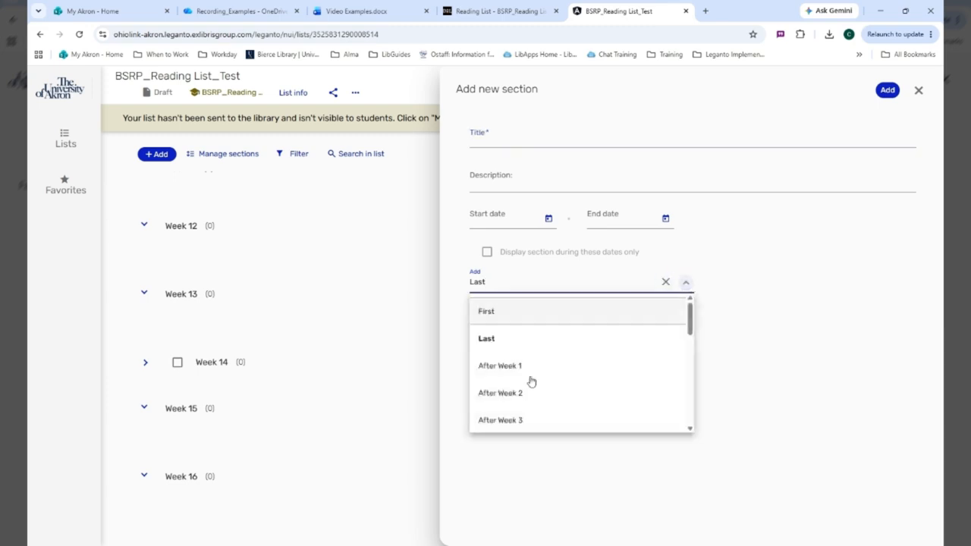
pyautogui.scroll(-5, 531, 372)
pyautogui.scroll(5, 555, 375)
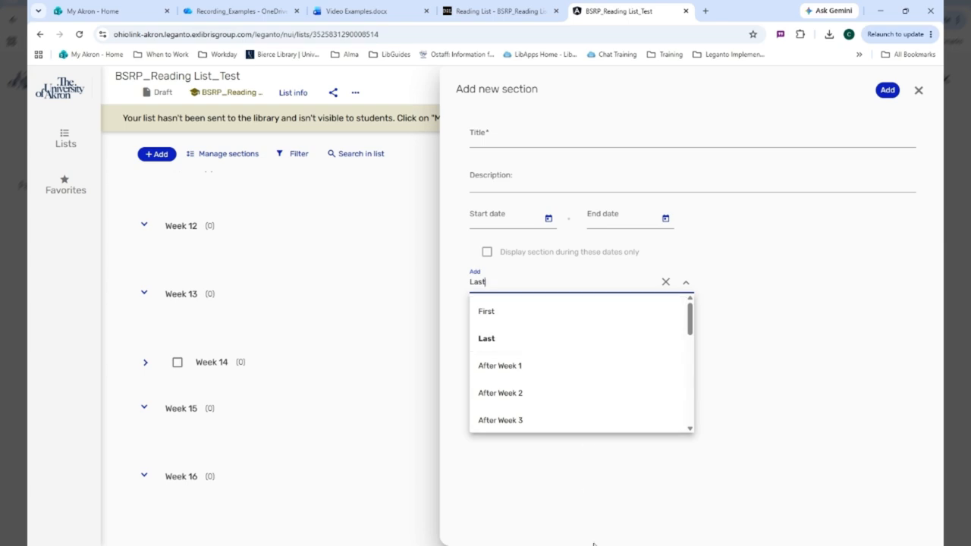
pyautogui.click(919, 91)
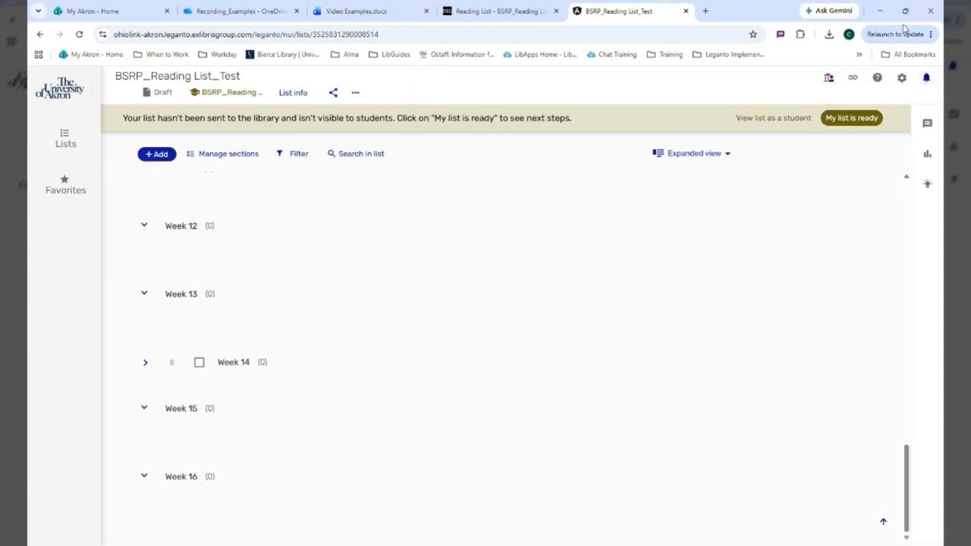
# Step: Start a new note, examine the sections it can be added to, and close the form without adding it
pyautogui.click(165, 155)
pyautogui.click(206, 390)
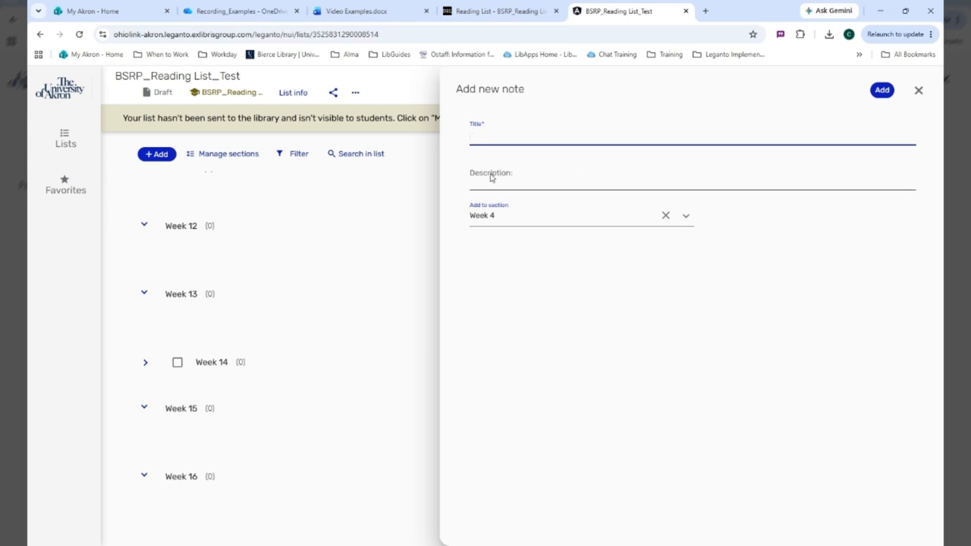
pyautogui.click(686, 216)
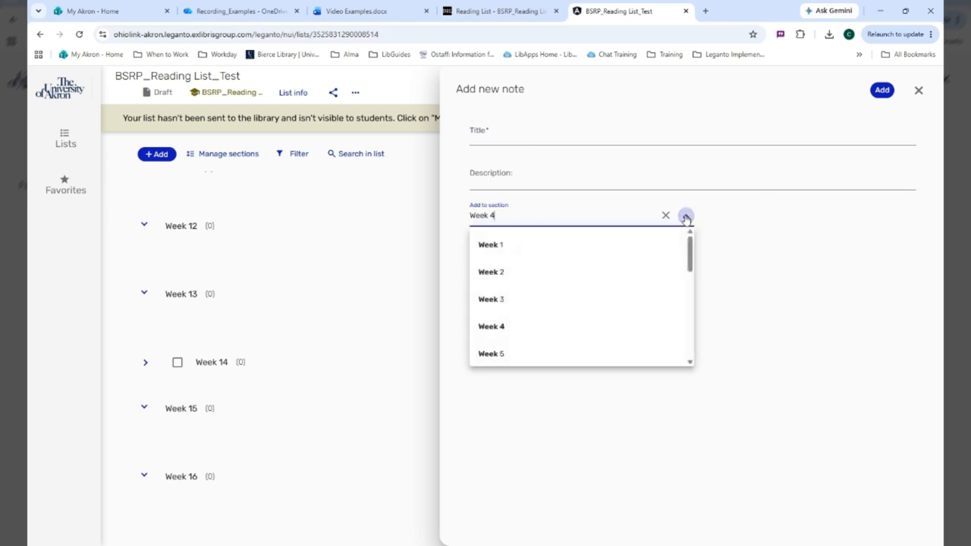
pyautogui.click(771, 357)
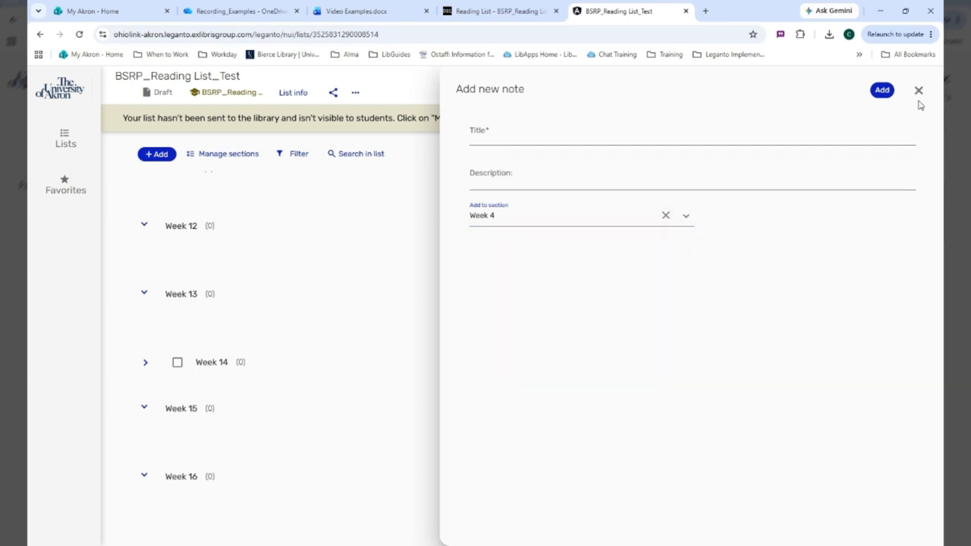
pyautogui.press('Escape')
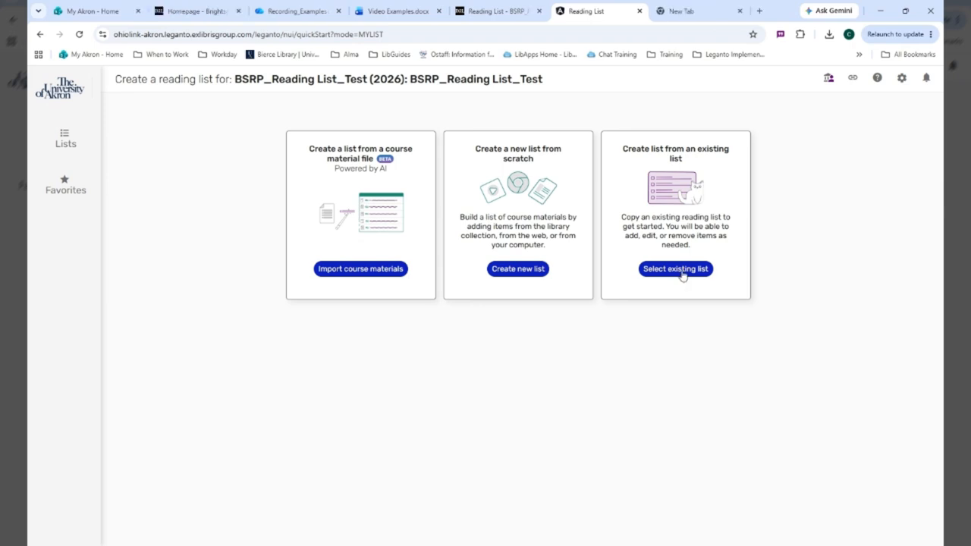
# Step: Browse the existing lists as a source for the course's reading list, and cancel linking the course to the first BSRP_Reading List_Test
pyautogui.click(683, 272)
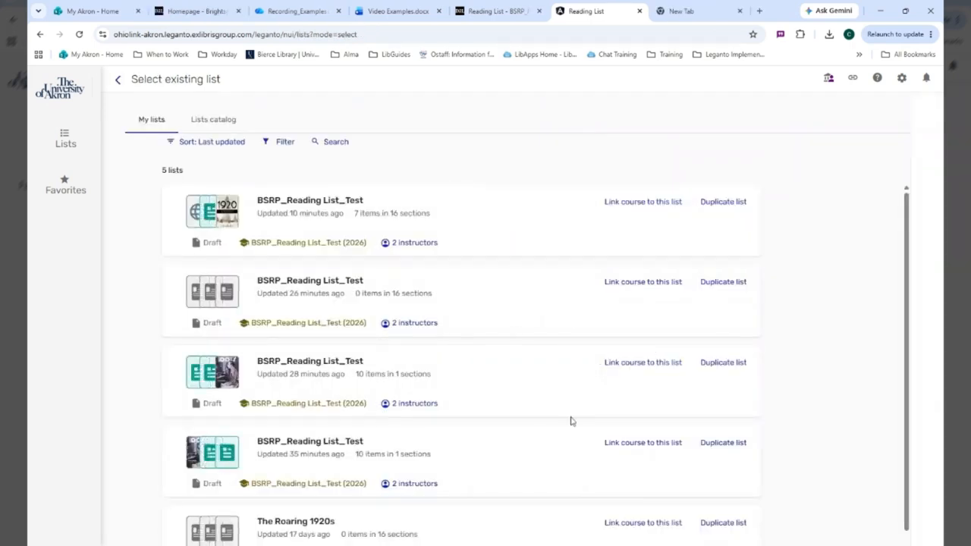
pyautogui.scroll(-1, 603, 301)
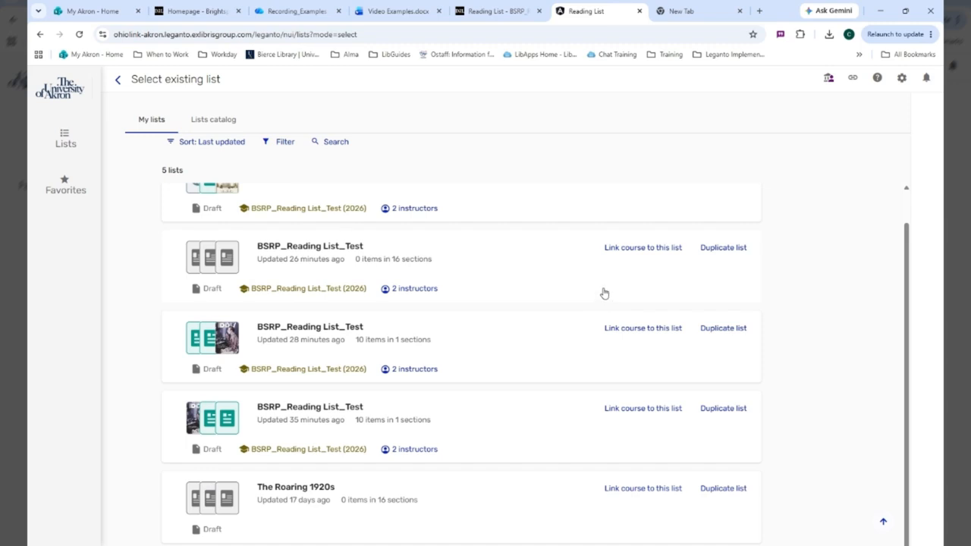
pyautogui.scroll(1, 604, 294)
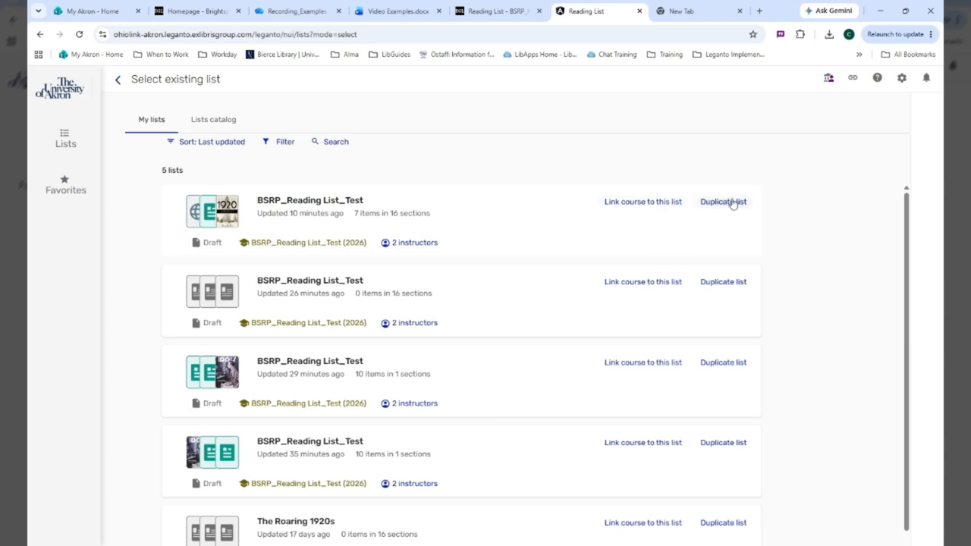
pyautogui.click(661, 205)
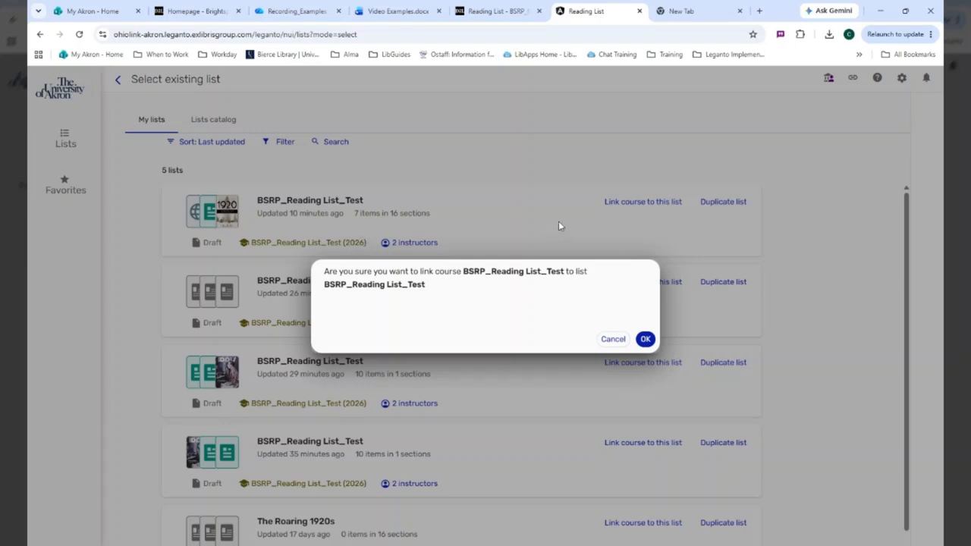
pyautogui.click(613, 340)
# Step: Start duplicating the first BSRP_Reading List_Test list and examine the courses the copy can be linked to
pyautogui.click(722, 202)
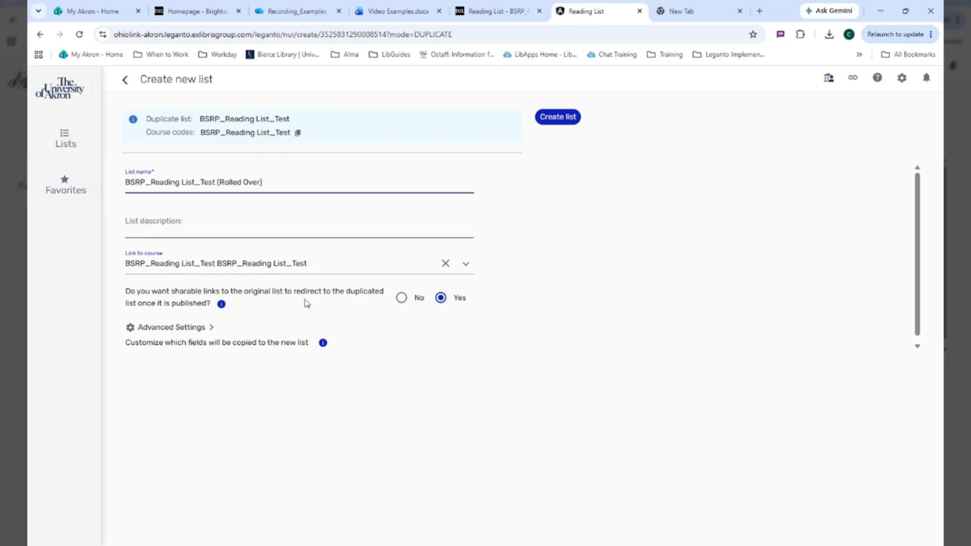
pyautogui.click(465, 263)
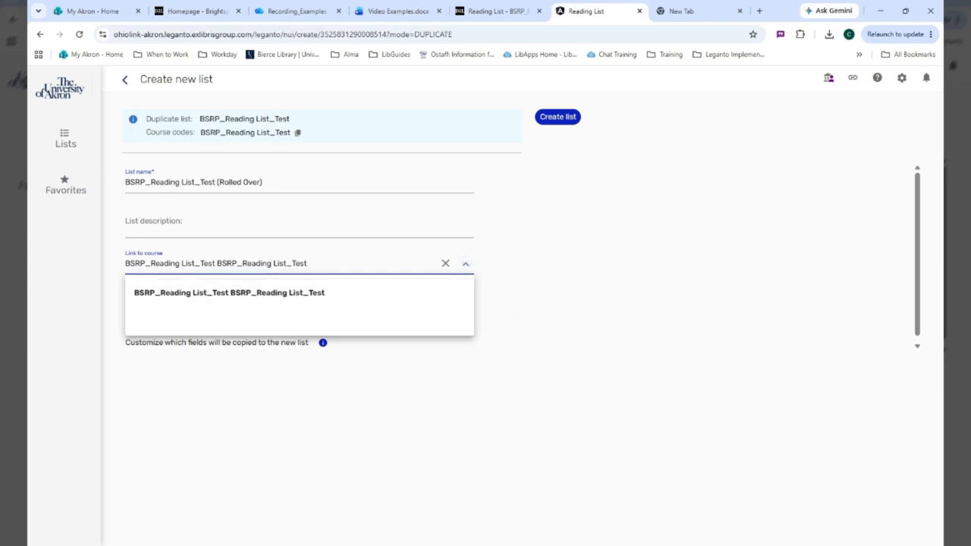
pyautogui.click(334, 416)
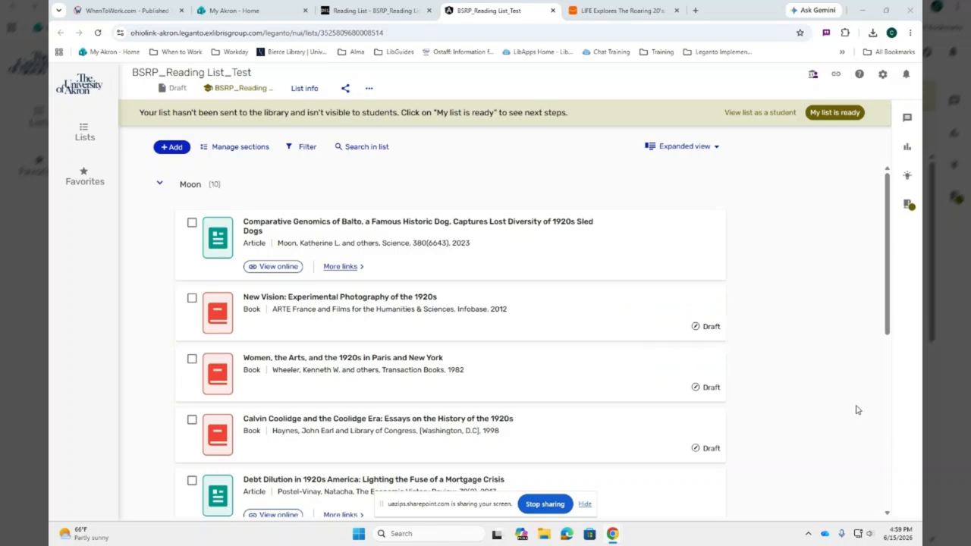
# Step: Open the Cite it! tool's browser extension information, examine its installation instructions page, and close that page
pyautogui.click(884, 76)
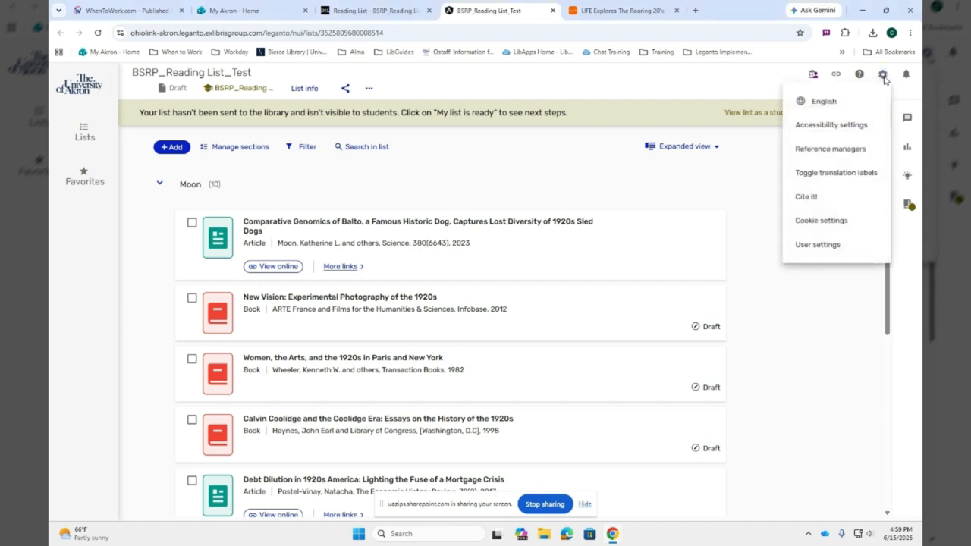
pyautogui.click(825, 199)
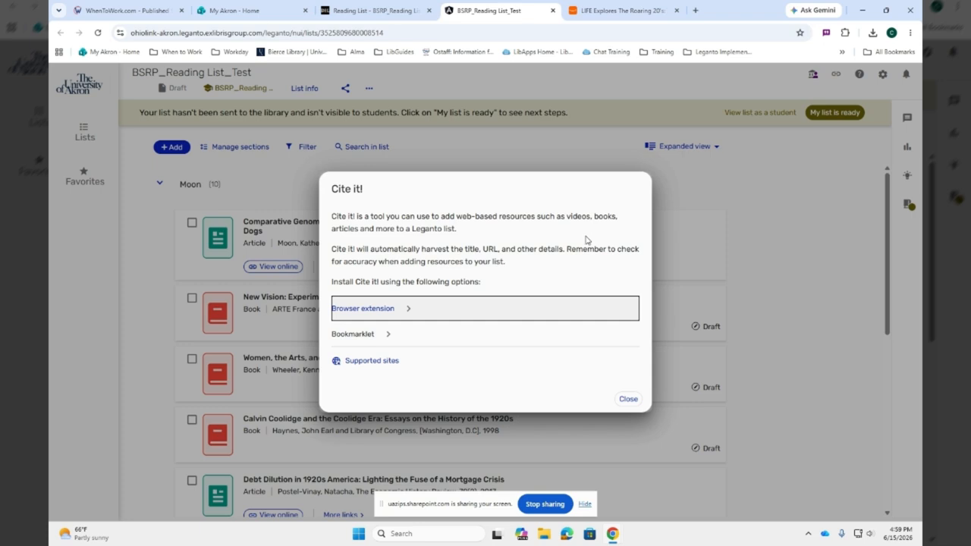
pyautogui.click(400, 313)
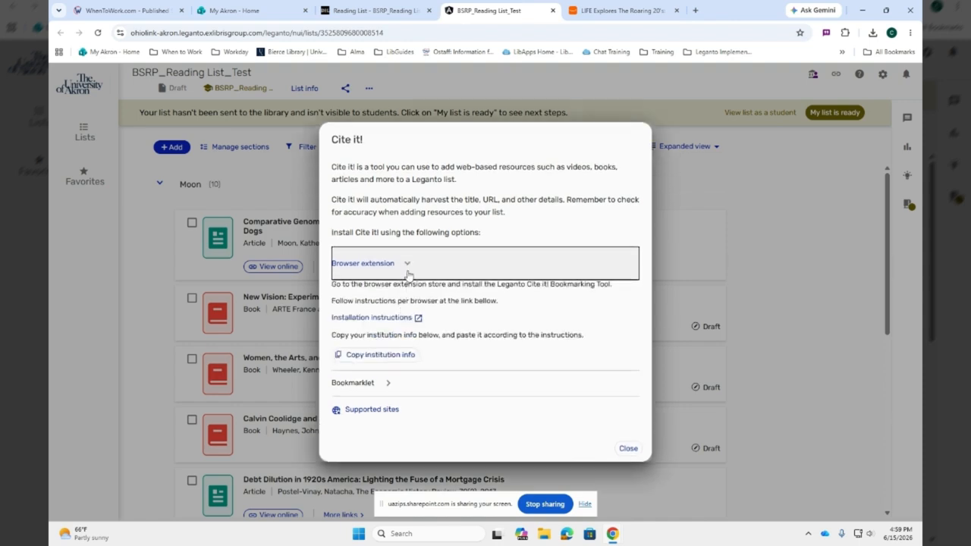
pyautogui.click(402, 322)
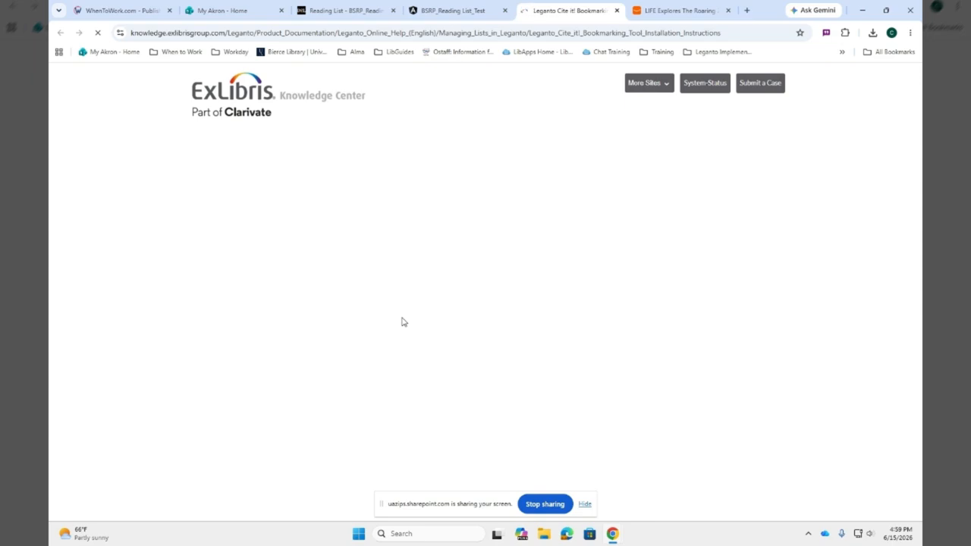
pyautogui.scroll(-5, 581, 368)
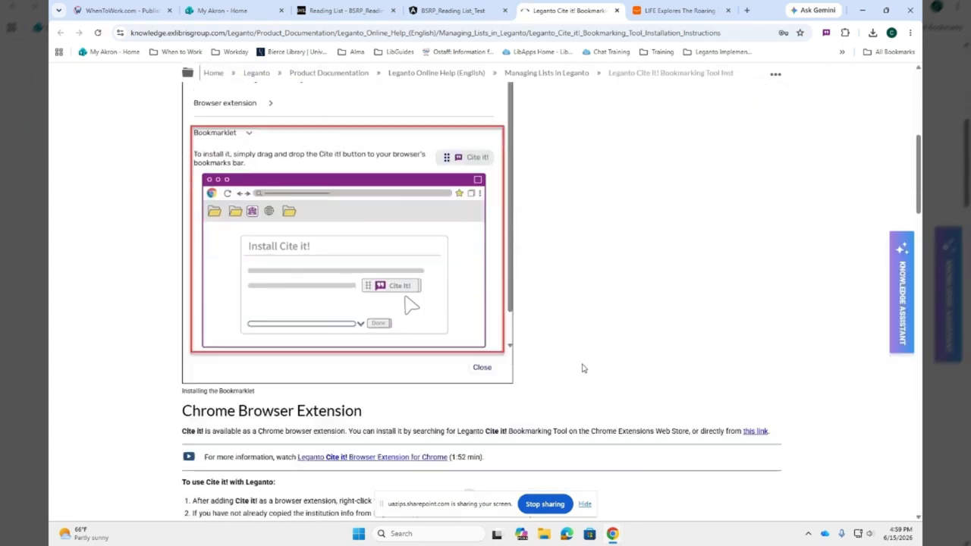
pyautogui.scroll(4, 581, 360)
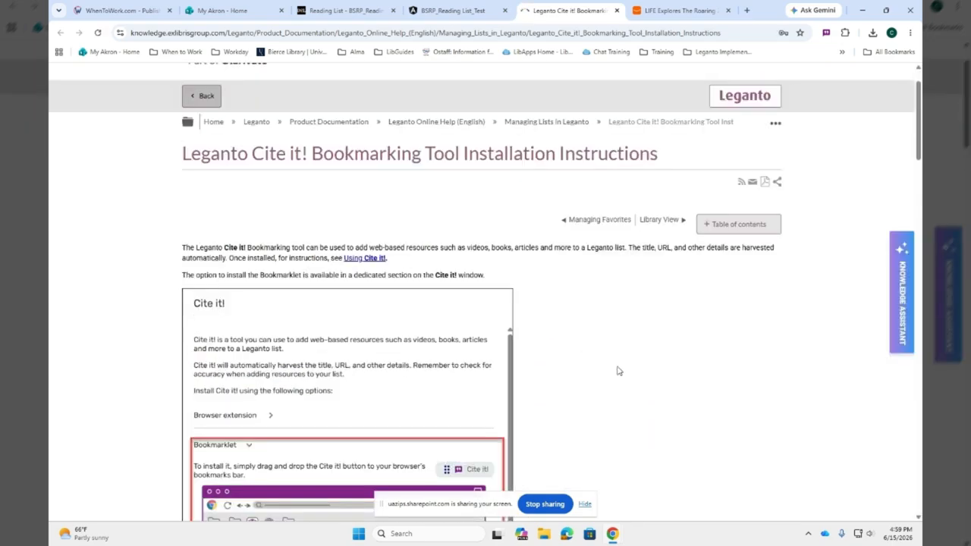
pyautogui.click(617, 10)
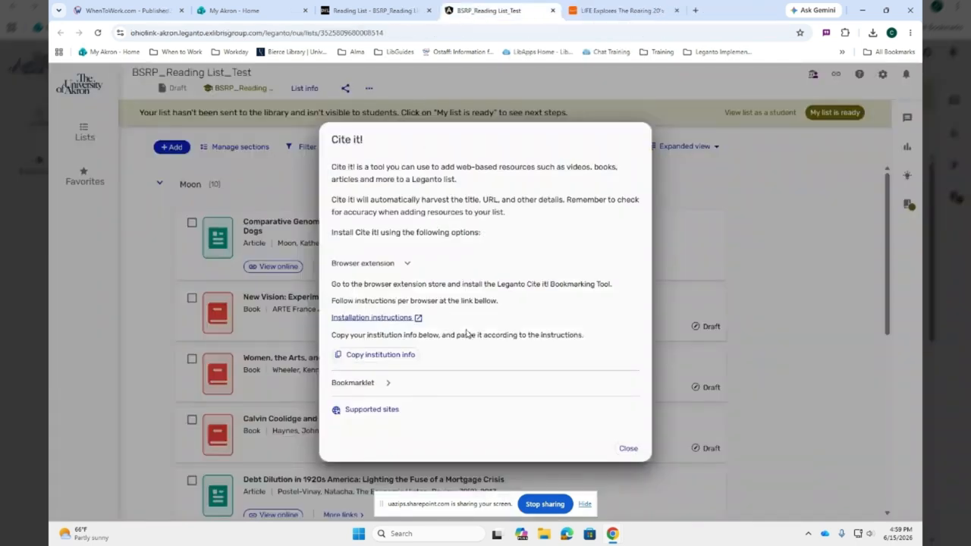
# Step: Examine how to install the Cite it! bookmarklet, and close the Cite it! information
pyautogui.click(383, 383)
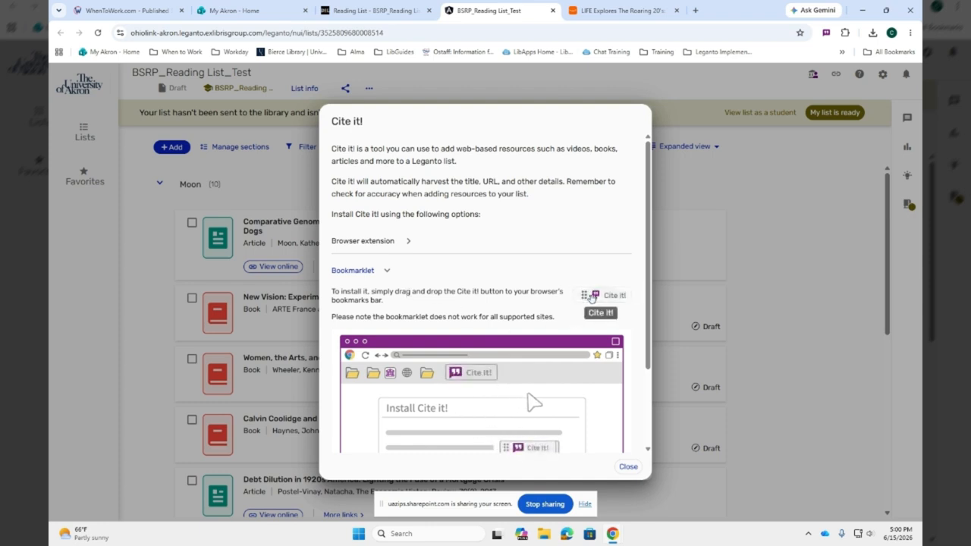
pyautogui.moveTo(592, 296); pyautogui.dragTo(573, 288)
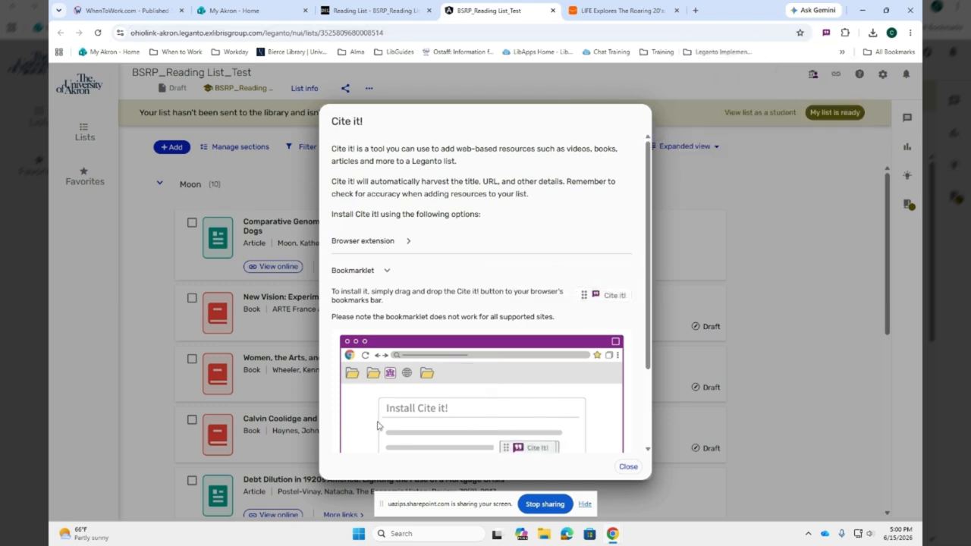
pyautogui.click(628, 468)
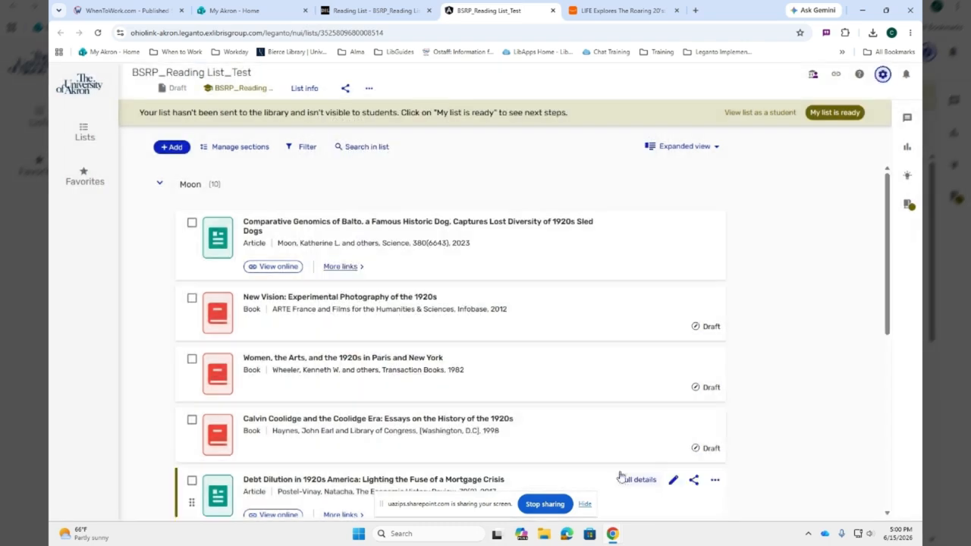
# Step: Switch to the Amazon page for "LIFE Explores The Roaring 20's" and capture the item with the Cite it! extension
pyautogui.click(583, 12)
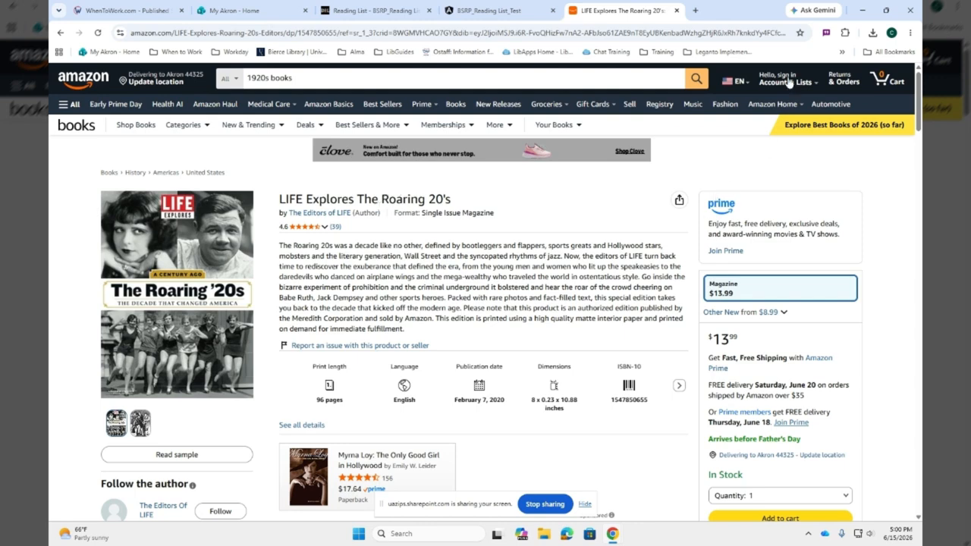
pyautogui.click(826, 34)
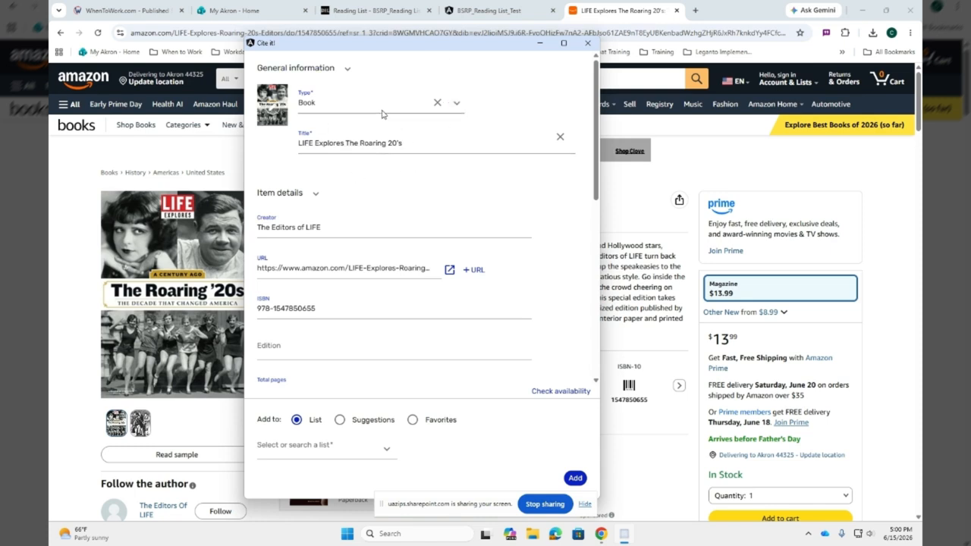
# Step: Look through the available item types and set the captured item's type to Article
pyautogui.click(457, 102)
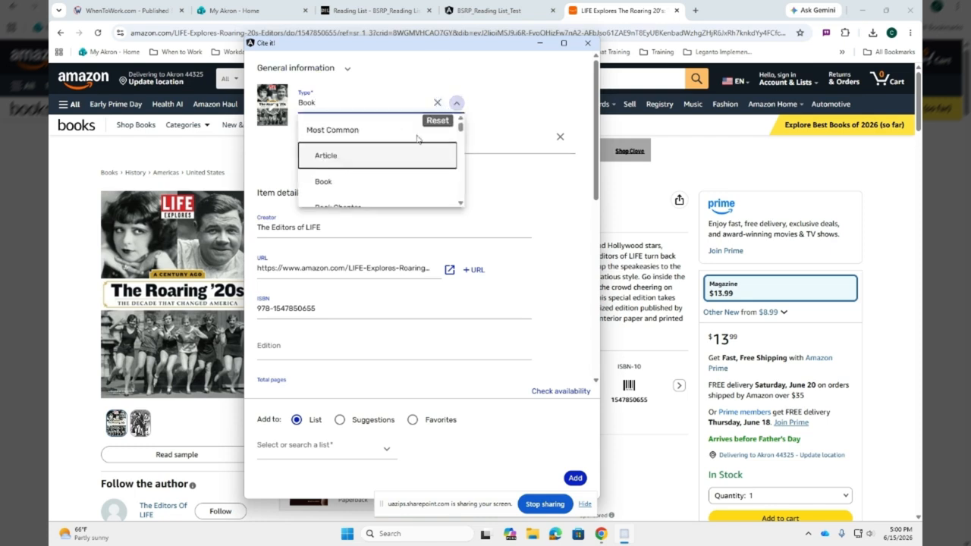
pyautogui.scroll(-10, 394, 163)
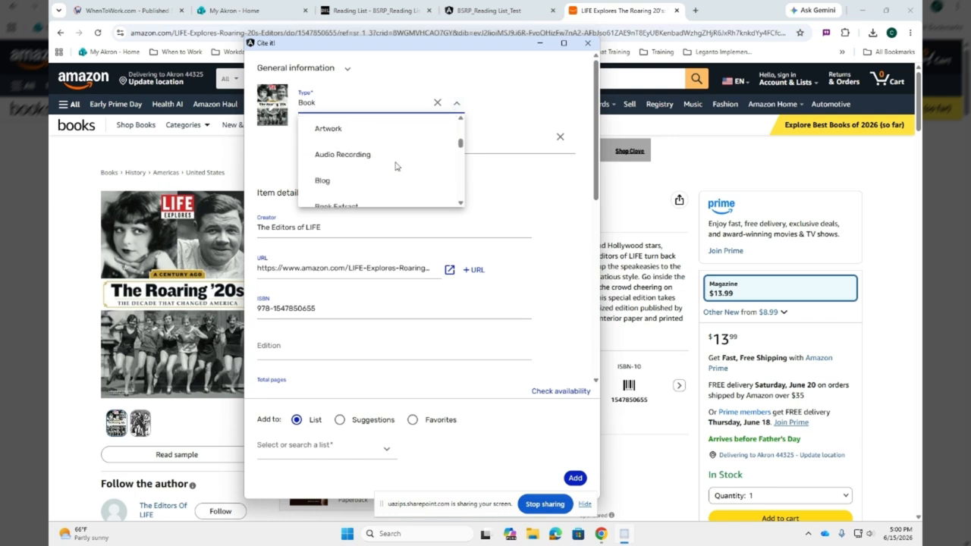
pyautogui.scroll(-7, 395, 166)
pyautogui.scroll(1, 401, 164)
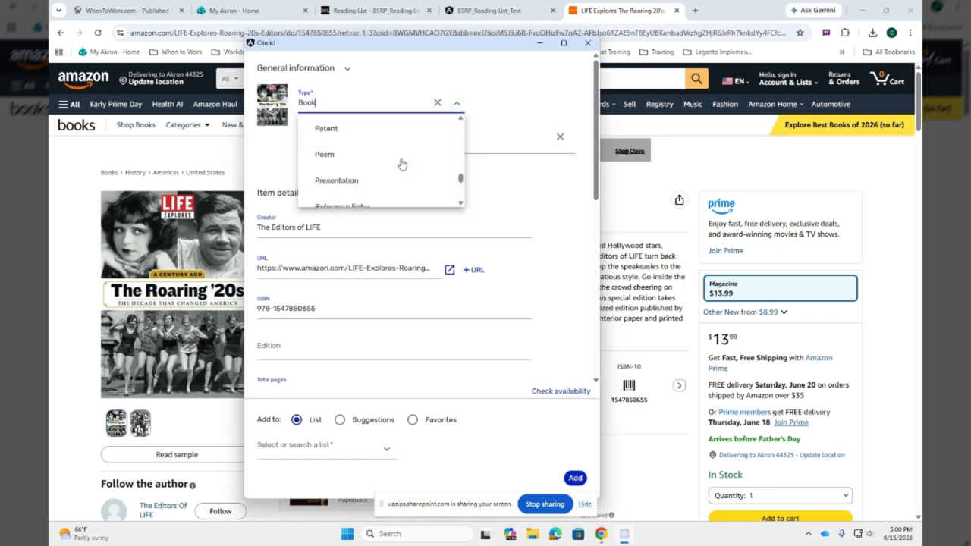
pyautogui.scroll(3, 402, 162)
pyautogui.scroll(-2, 400, 158)
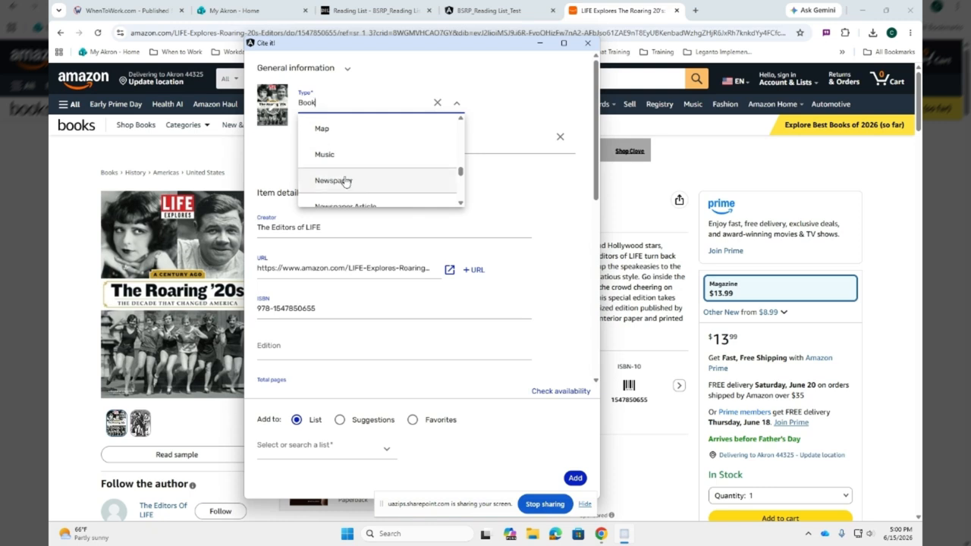
pyautogui.scroll(1, 347, 152)
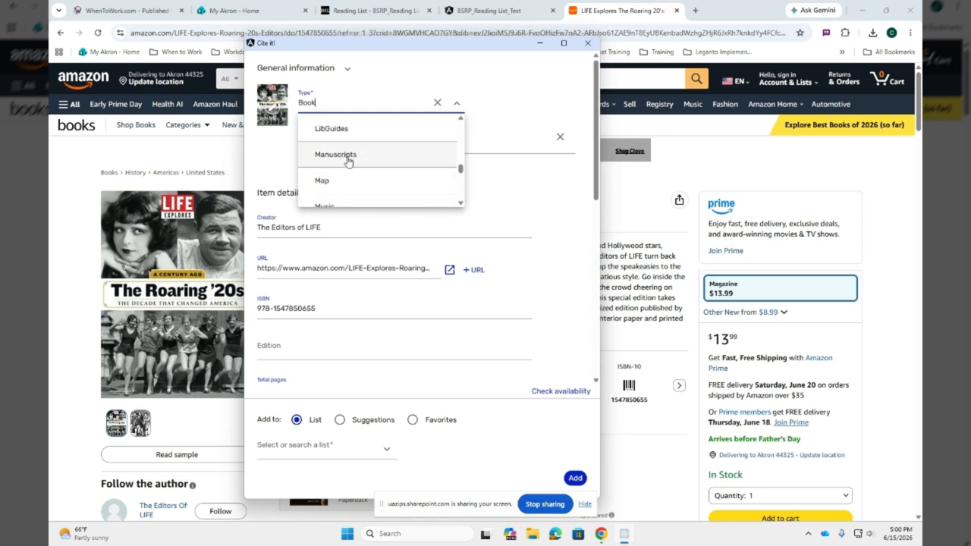
pyautogui.scroll(8, 348, 162)
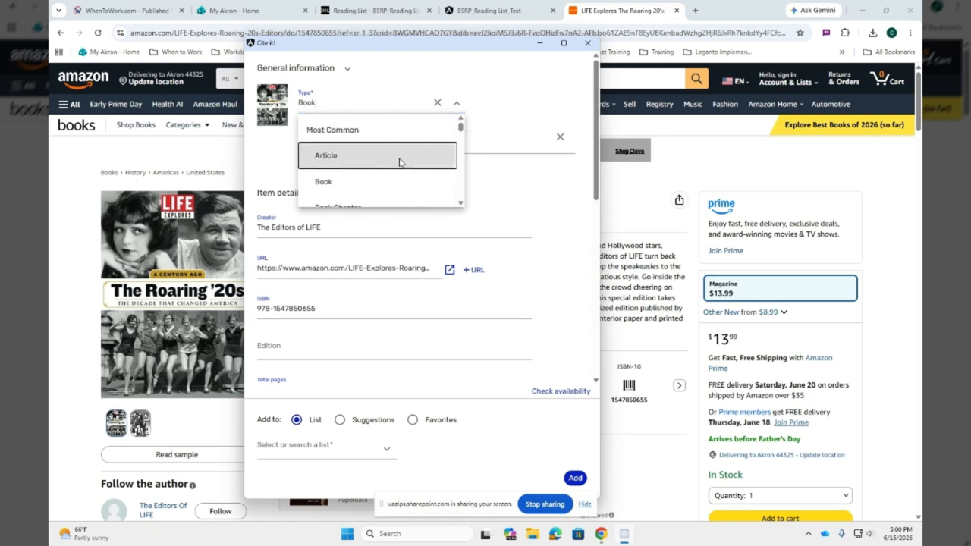
pyautogui.click(374, 159)
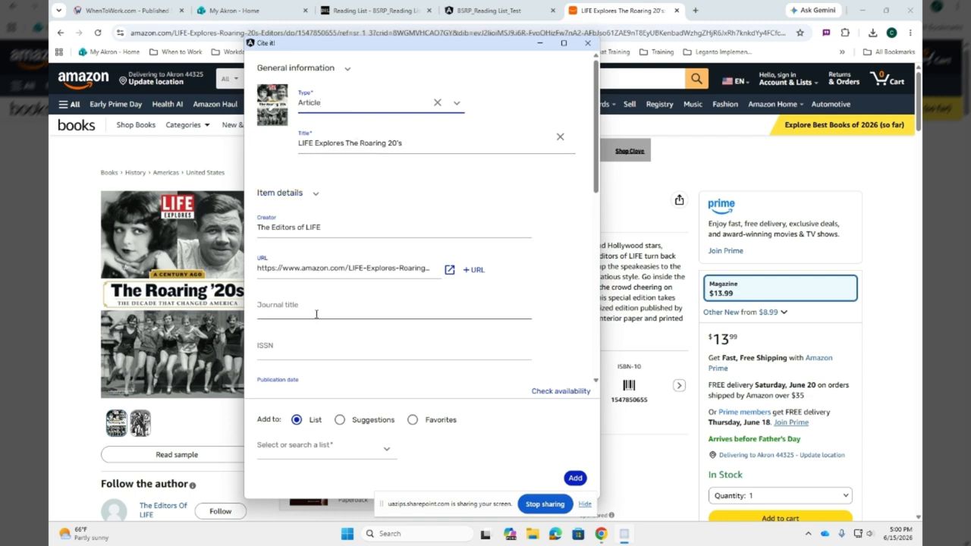
# Step: Add the captured item to the Week 3 section of the last BSRP_Reading List_Test list offered, and open that list
pyautogui.scroll(-3, 375, 311)
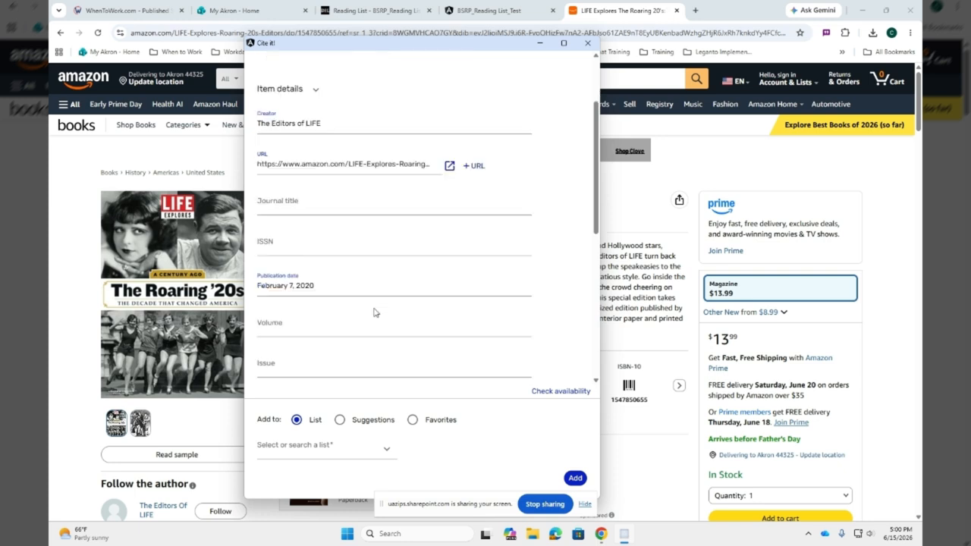
pyautogui.scroll(-10, 305, 247)
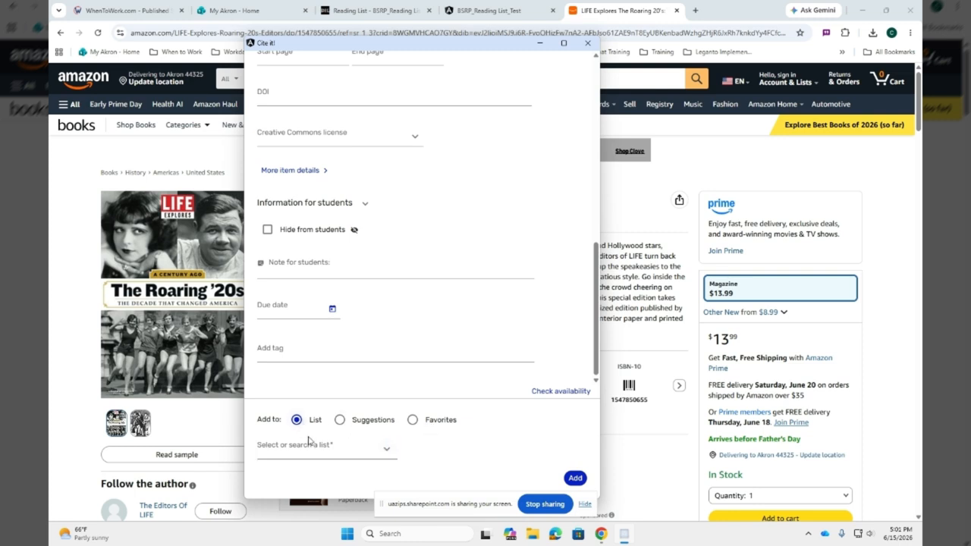
pyautogui.click(386, 448)
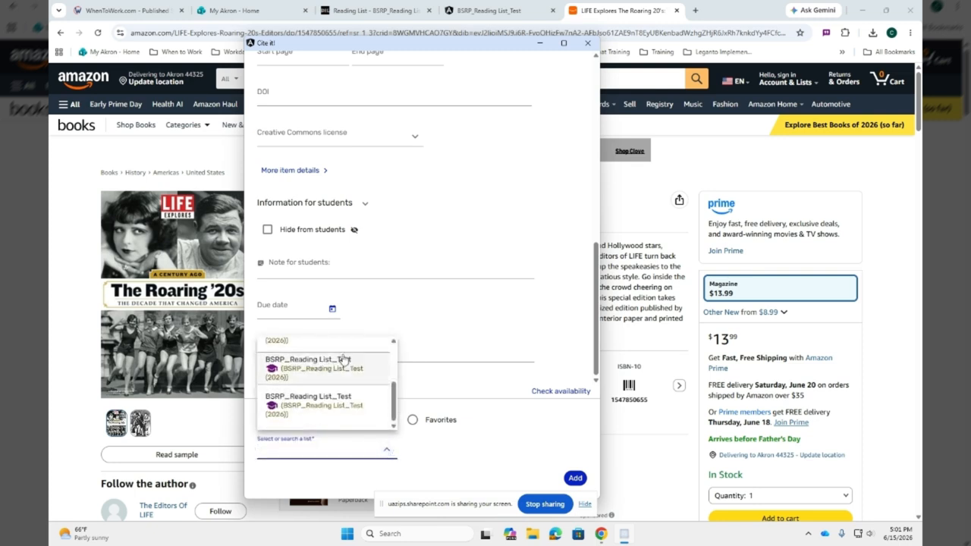
pyautogui.click(342, 410)
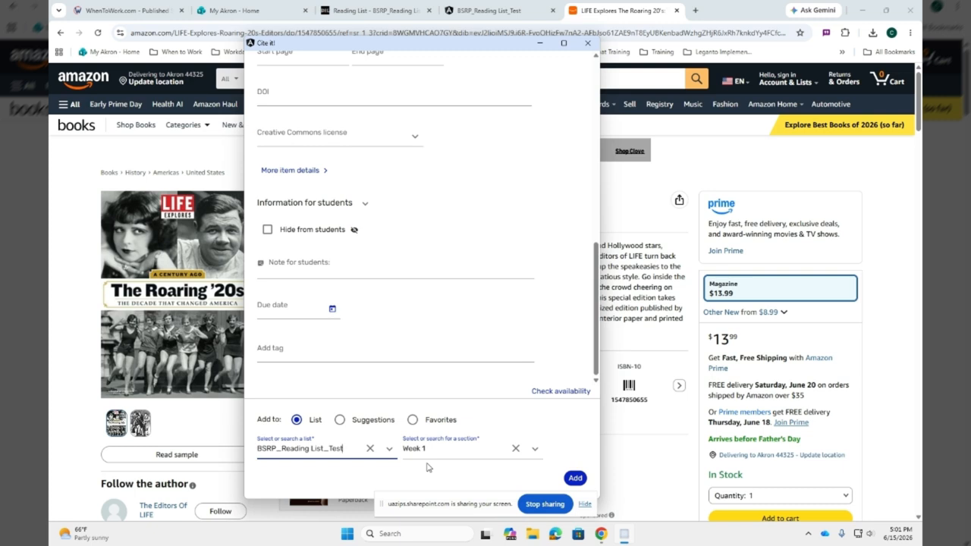
pyautogui.click(535, 450)
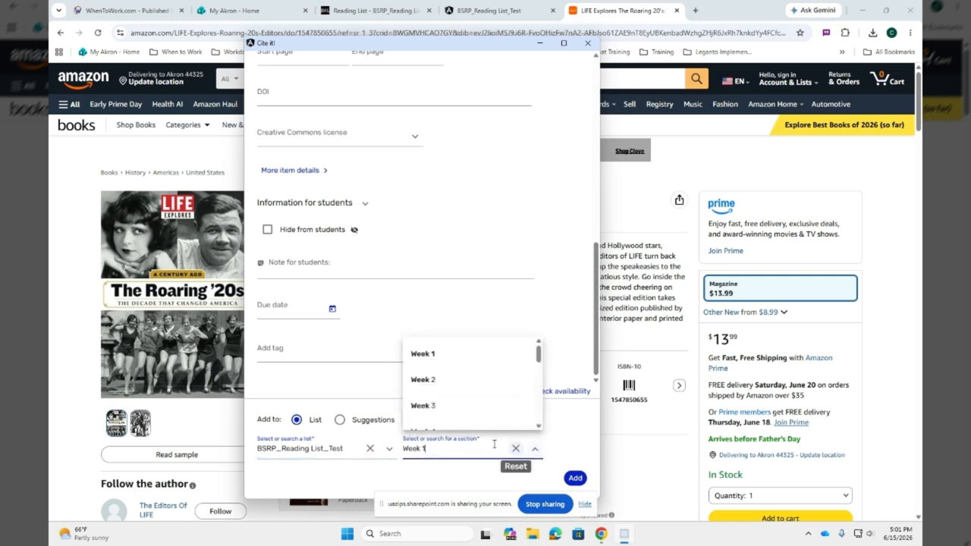
pyautogui.click(458, 403)
pyautogui.click(575, 478)
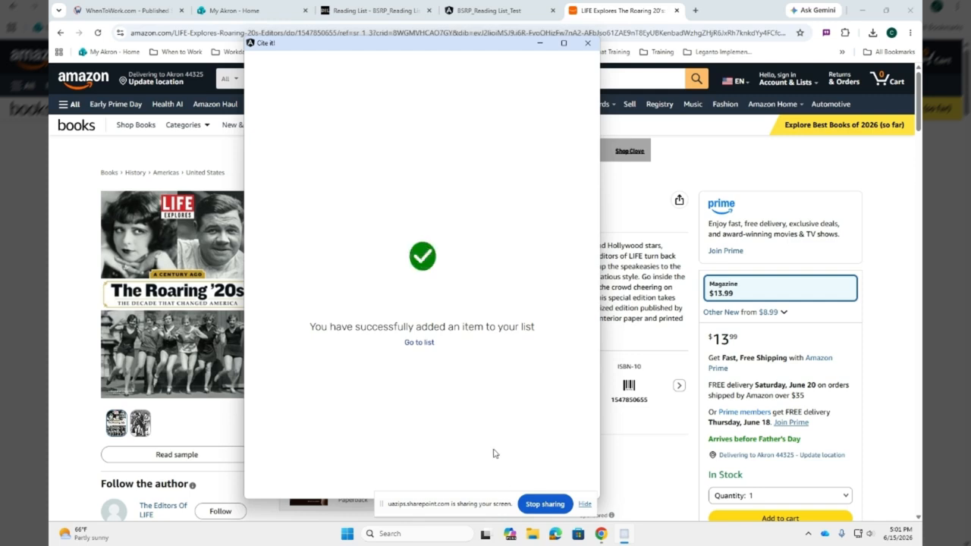
pyautogui.click(423, 344)
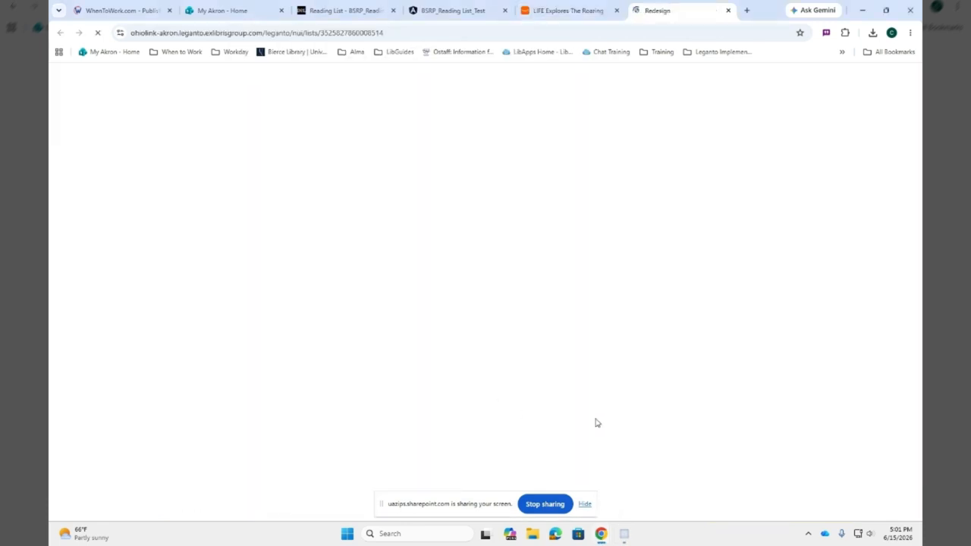